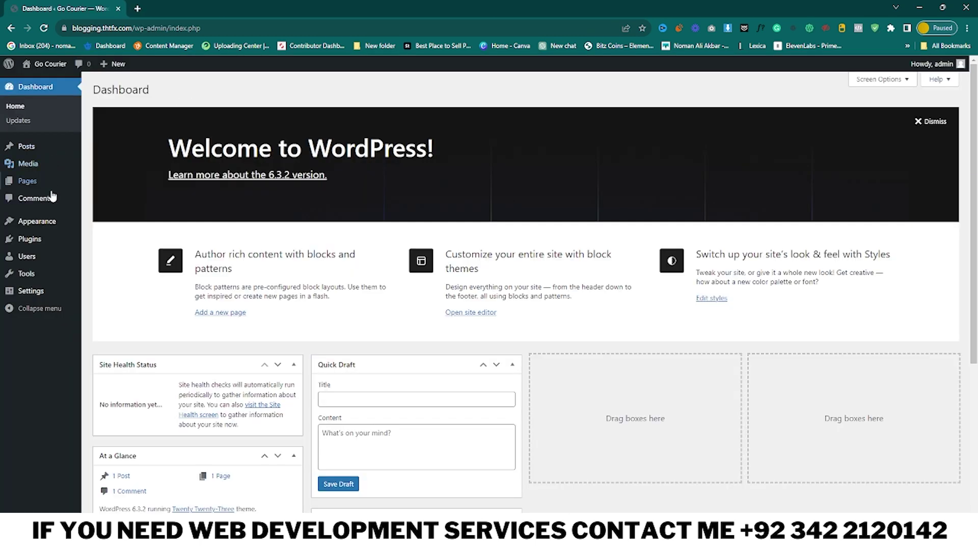
Step: Upload gocargo.zip from the Theme folder as a new theme and install it
mouse_move(54, 221)
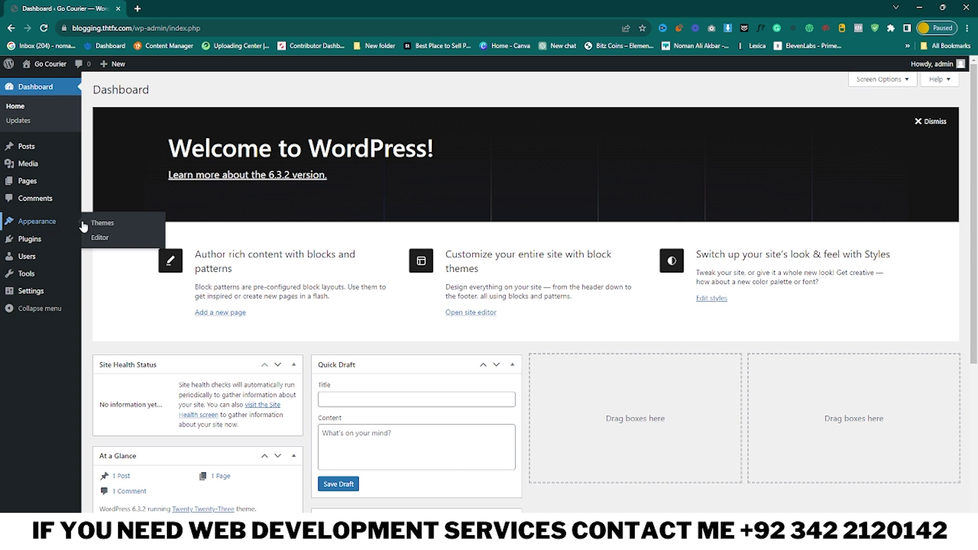
left_click(112, 227)
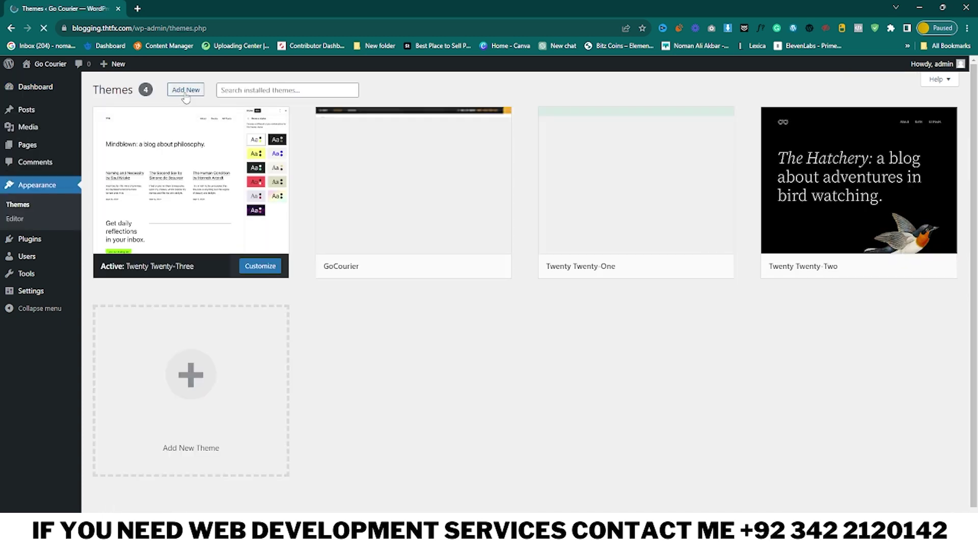
left_click(185, 91)
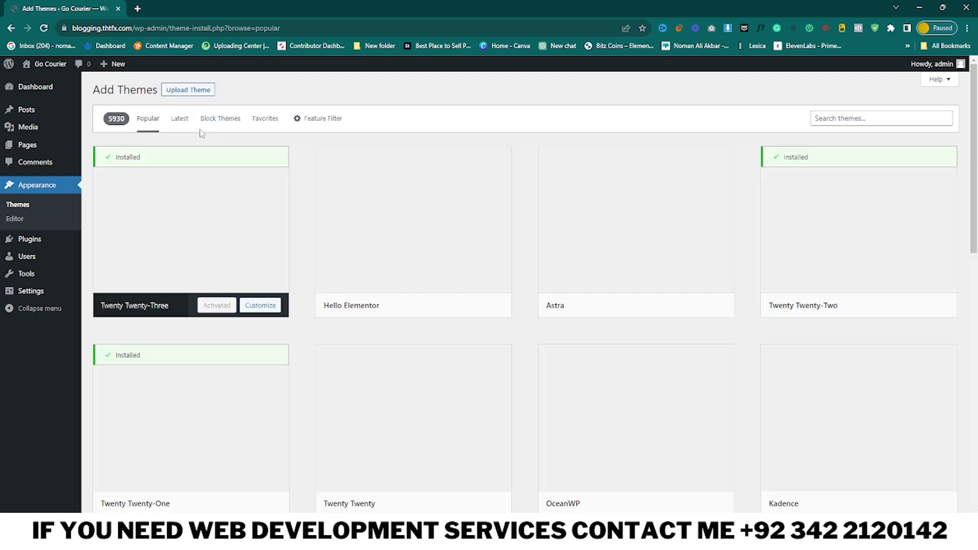
left_click(196, 95)
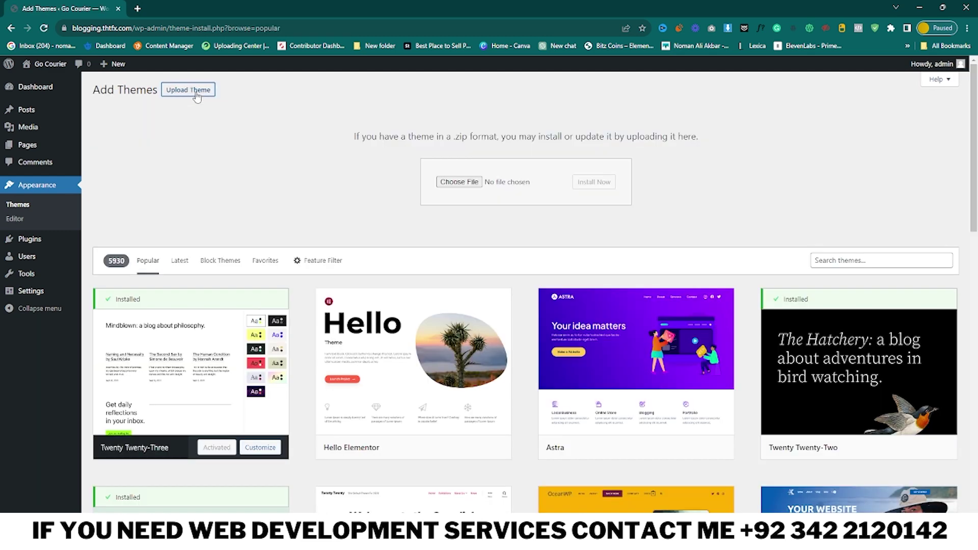
left_click(458, 182)
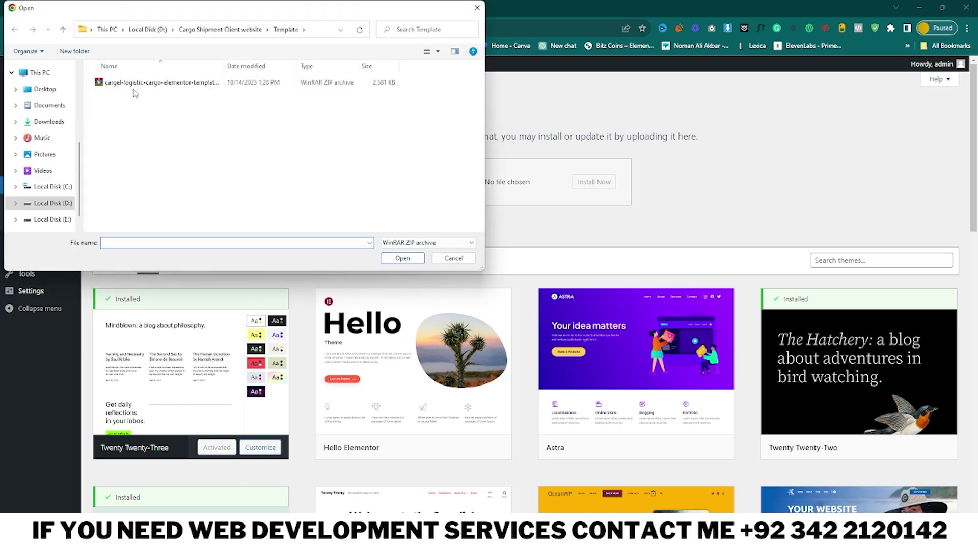
left_click(220, 29)
left_click(122, 114)
double_click(122, 114)
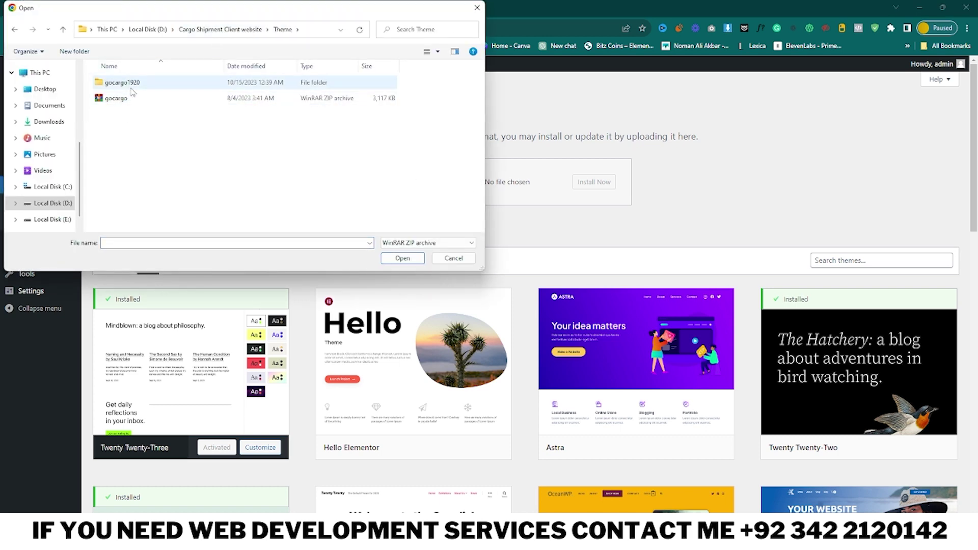
left_click(124, 99)
left_click(412, 261)
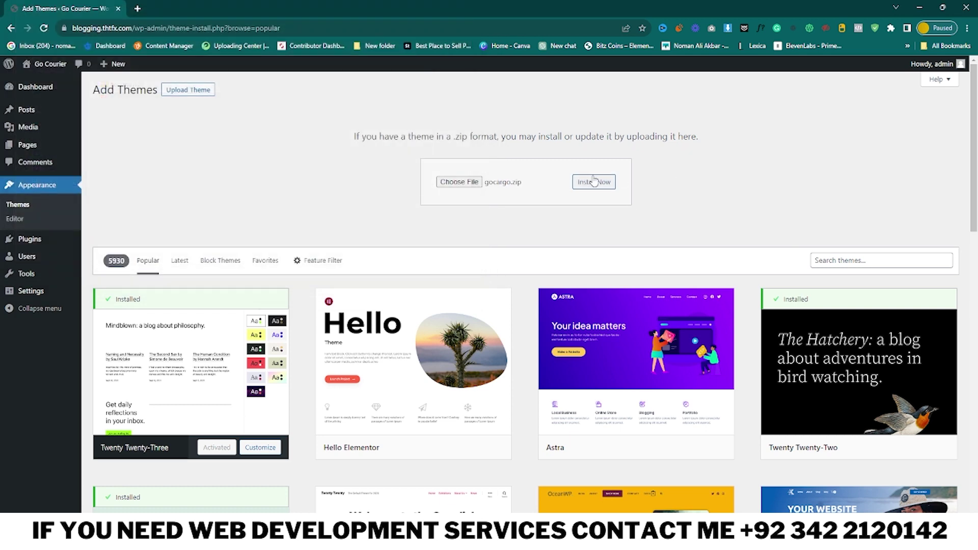
left_click(593, 187)
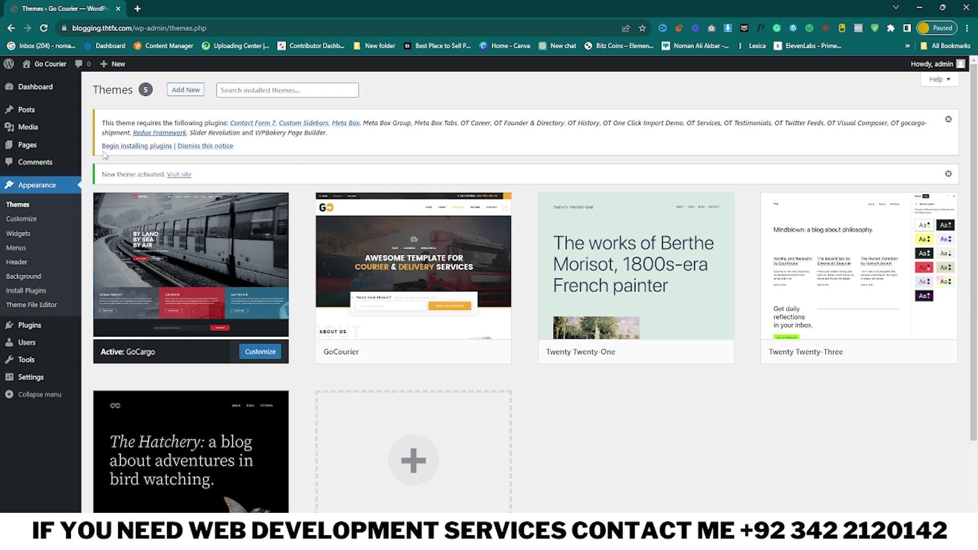
Step: Bulk-install all of the GoCargo theme's required plugins
left_click(150, 147)
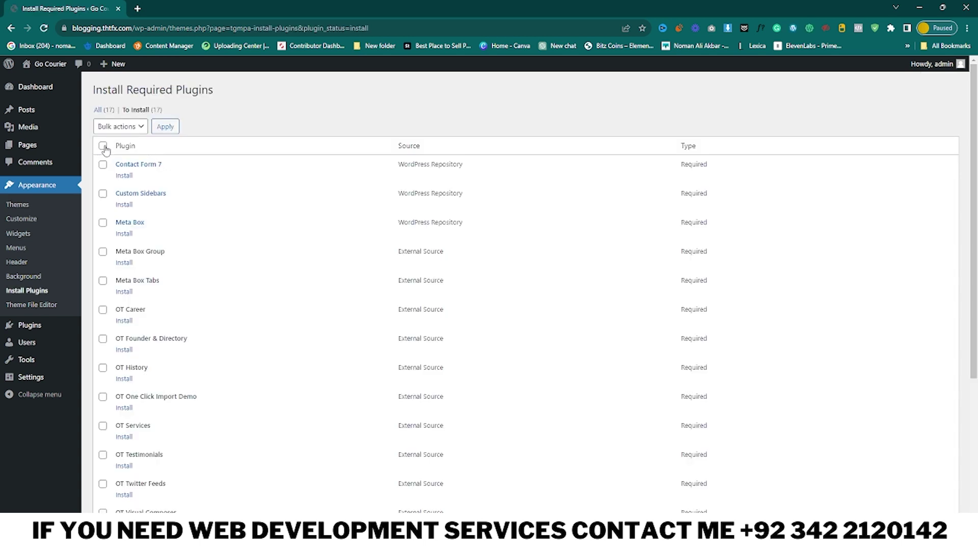
left_click(103, 147)
left_click(130, 128)
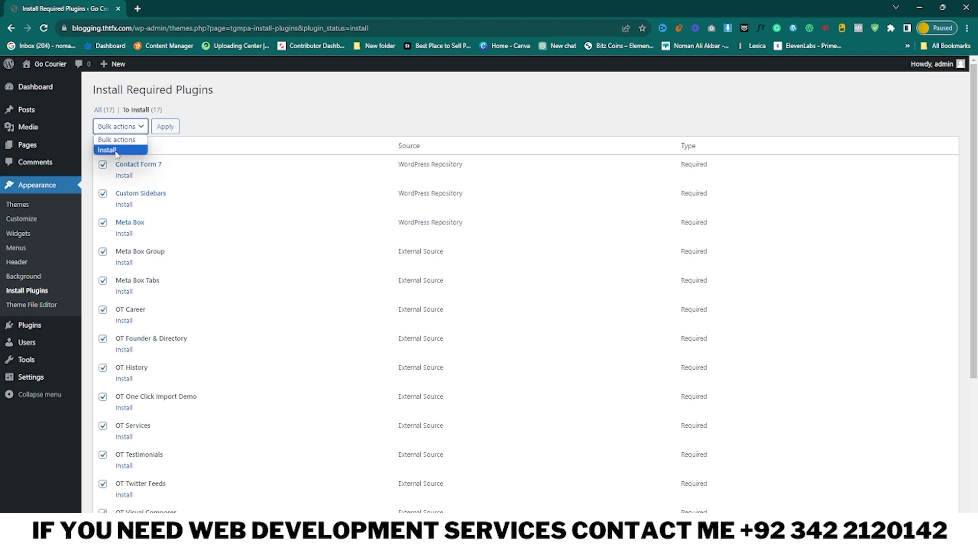
left_click(117, 150)
left_click(166, 127)
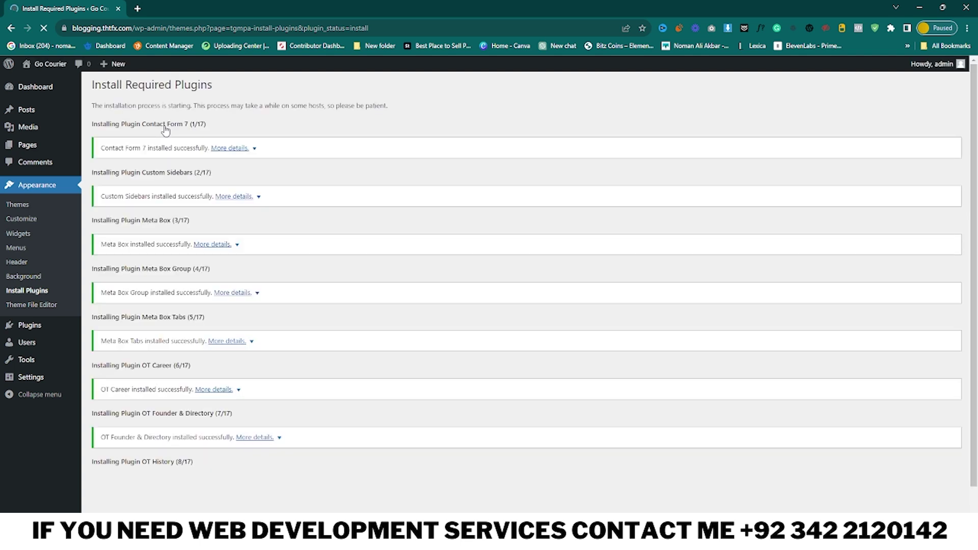
Step: Back in the required plugins list, bulk-activate all the installed plugins
scroll(293, 354, "down", 6)
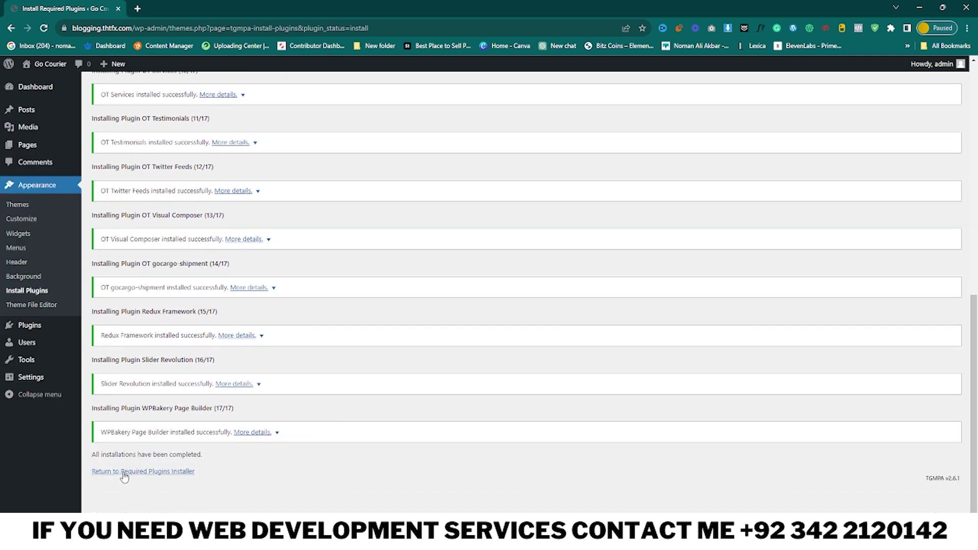
left_click(158, 473)
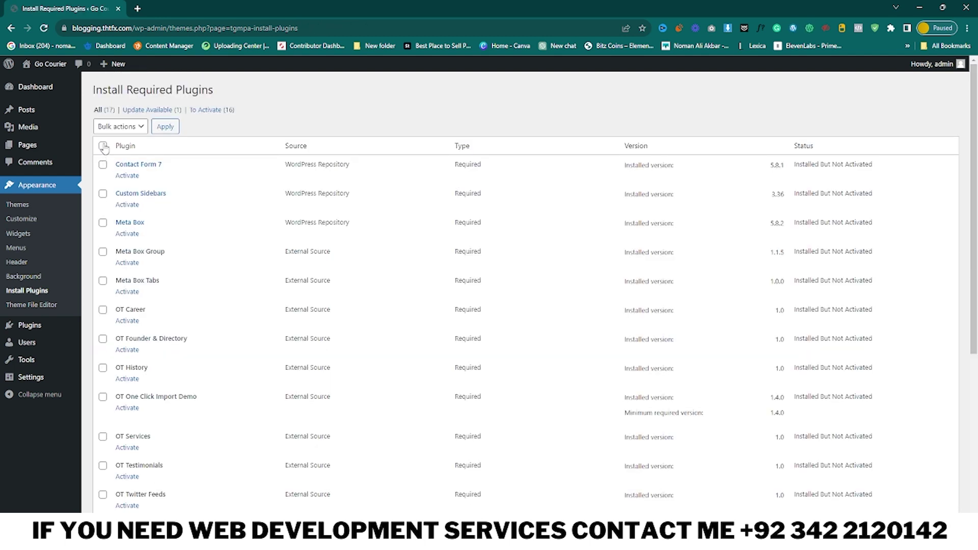
left_click(128, 127)
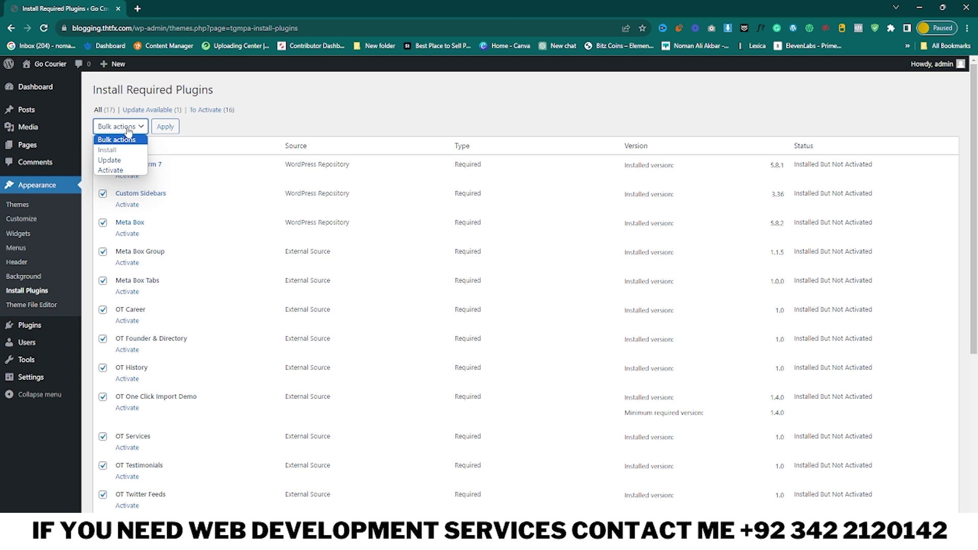
left_click(113, 170)
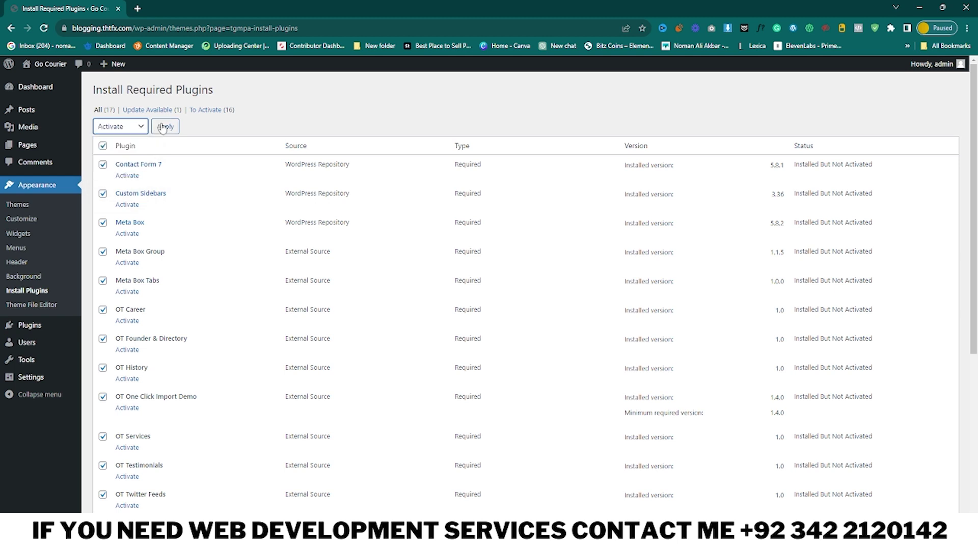
left_click(166, 127)
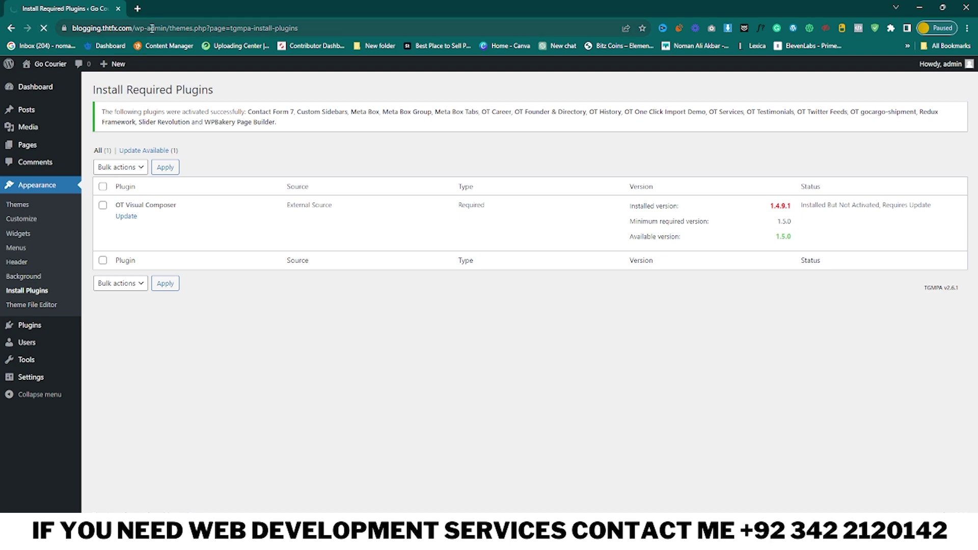
Step: On the Dashboard, look over new sidebar sections like GOCargo Shipment and Gocargo Options
left_click(46, 85)
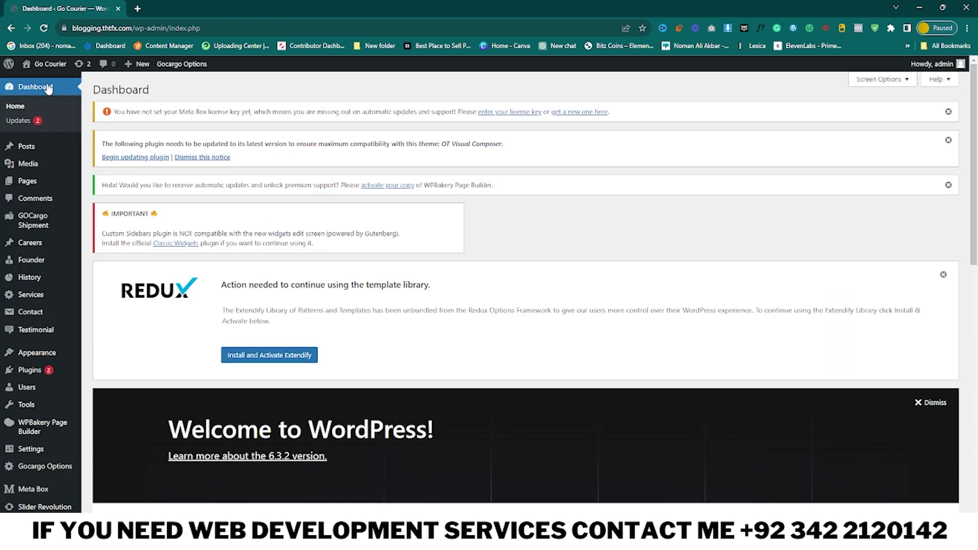
scroll(112, 308, "down", 2)
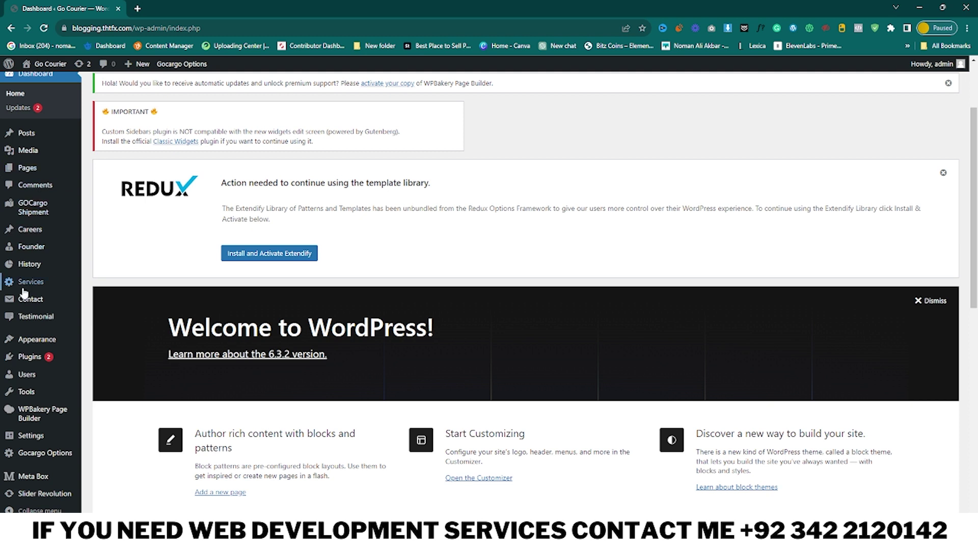
mouse_move(59, 396)
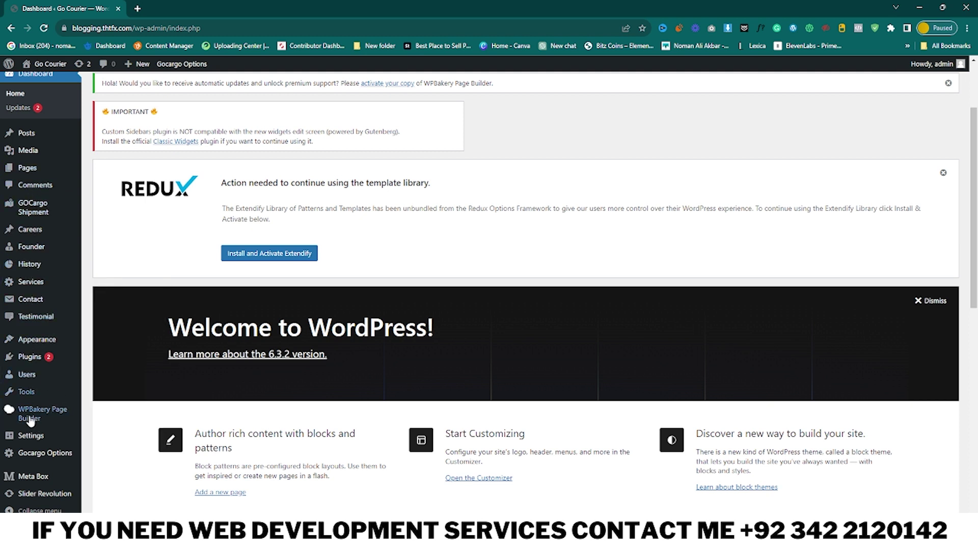
mouse_move(37, 451)
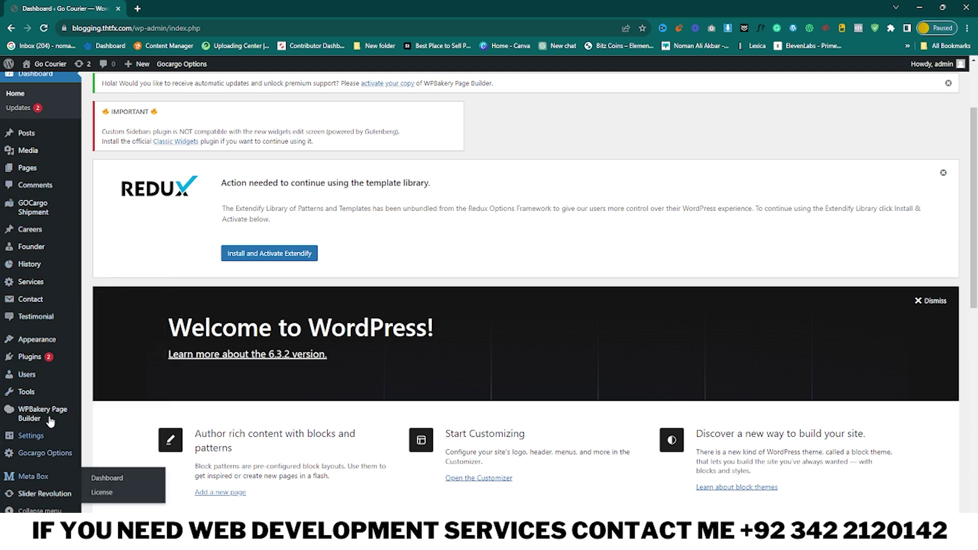
scroll(91, 314, "down", 2)
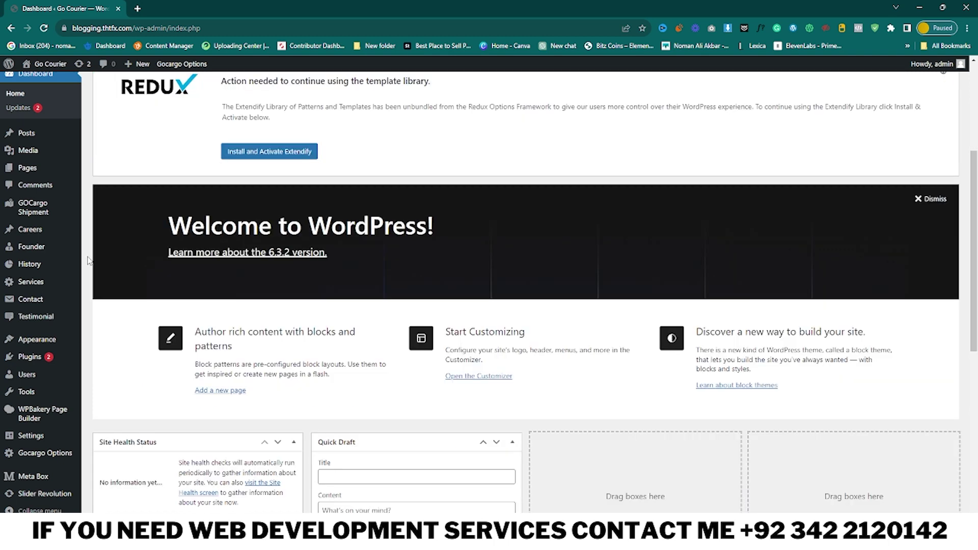
scroll(91, 308, "up", 1)
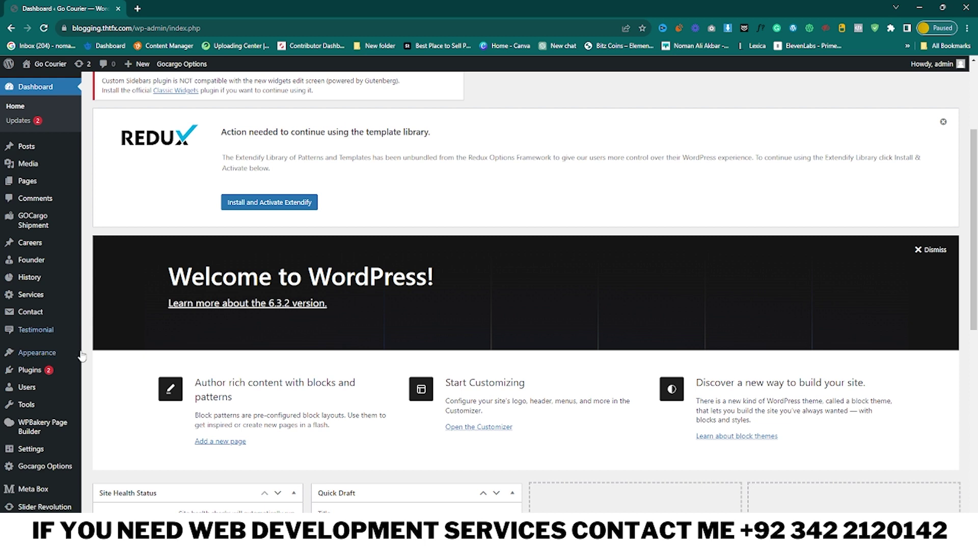
mouse_move(22, 472)
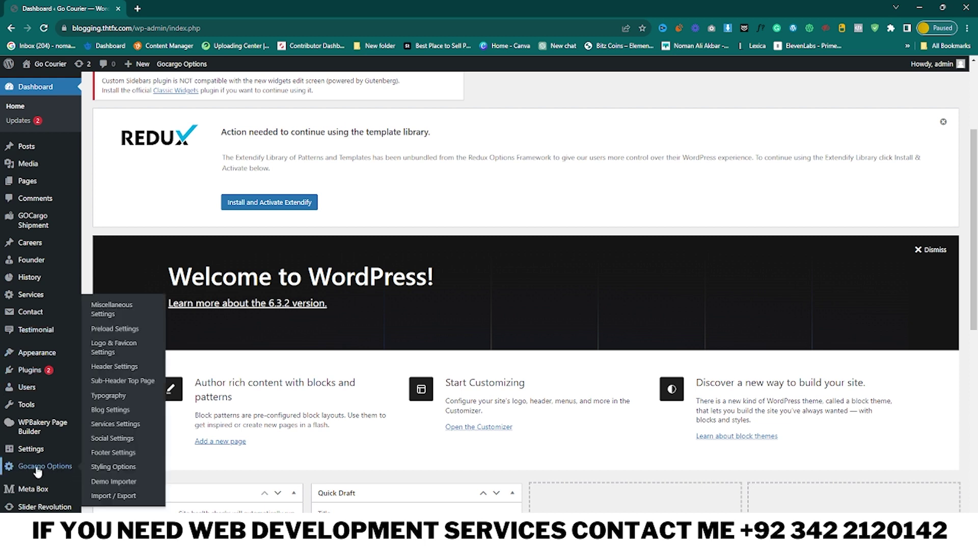
Step: Import the Original Homepage 1 demo from the Gocargo Options Demo Importer, confirming with OK
left_click(106, 481)
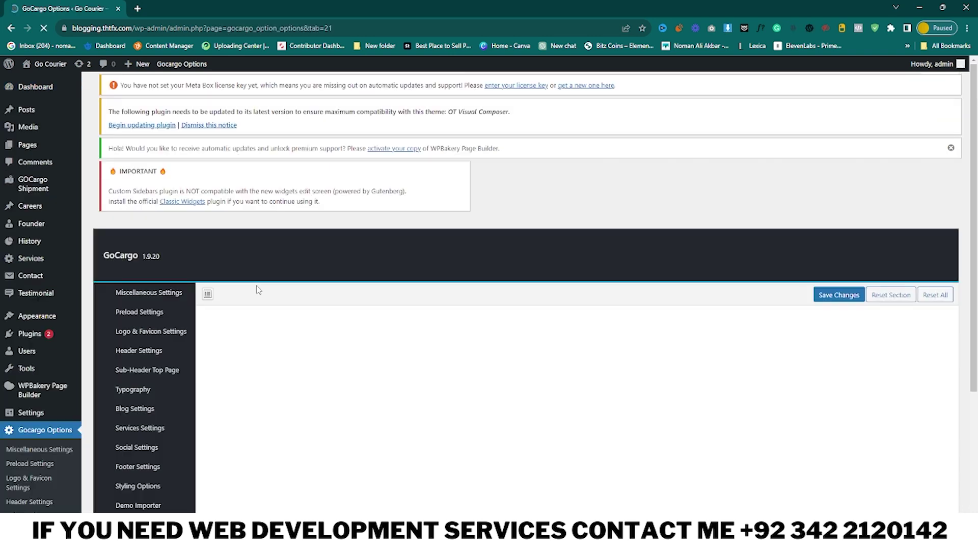
scroll(415, 304, "down", 4)
scroll(415, 304, "down", 1)
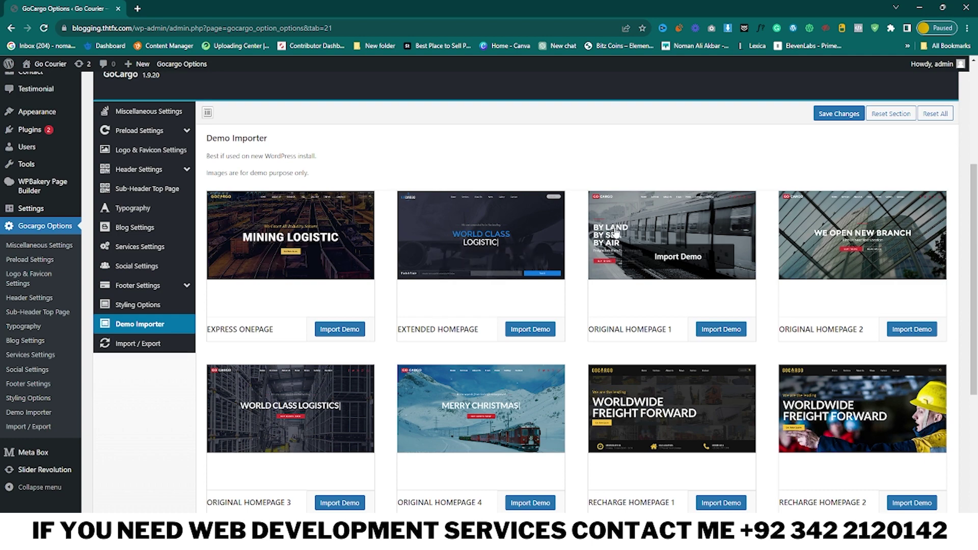
scroll(815, 286, "down", 5)
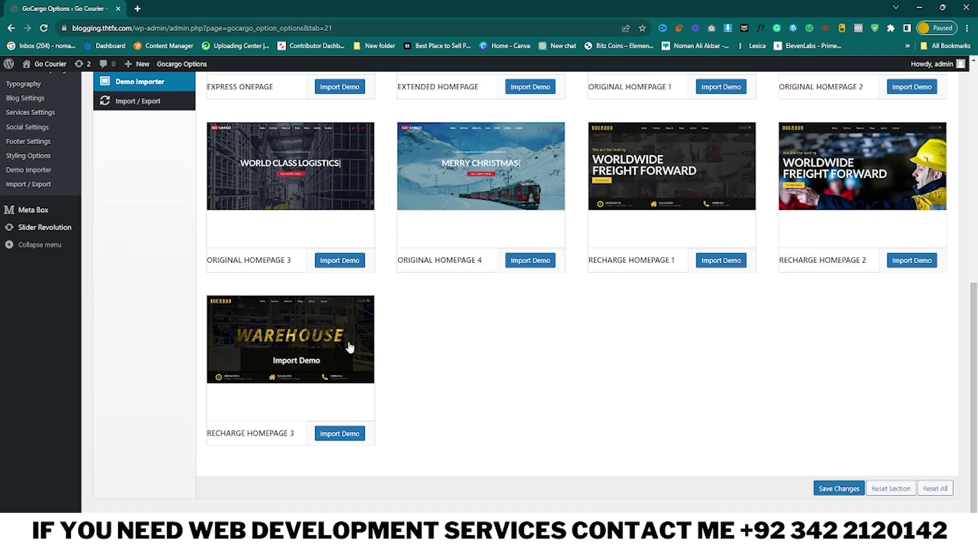
mouse_move(275, 197)
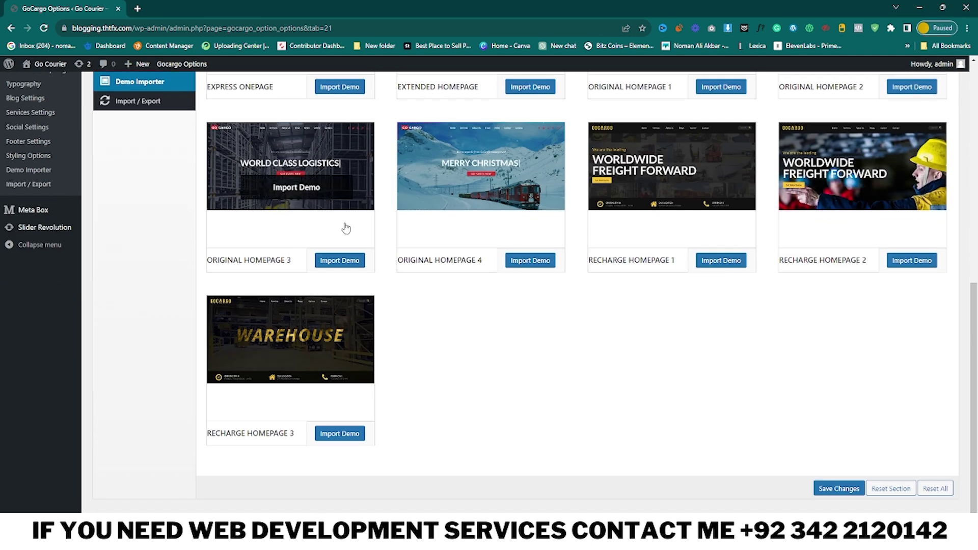
scroll(426, 339, "up", 3)
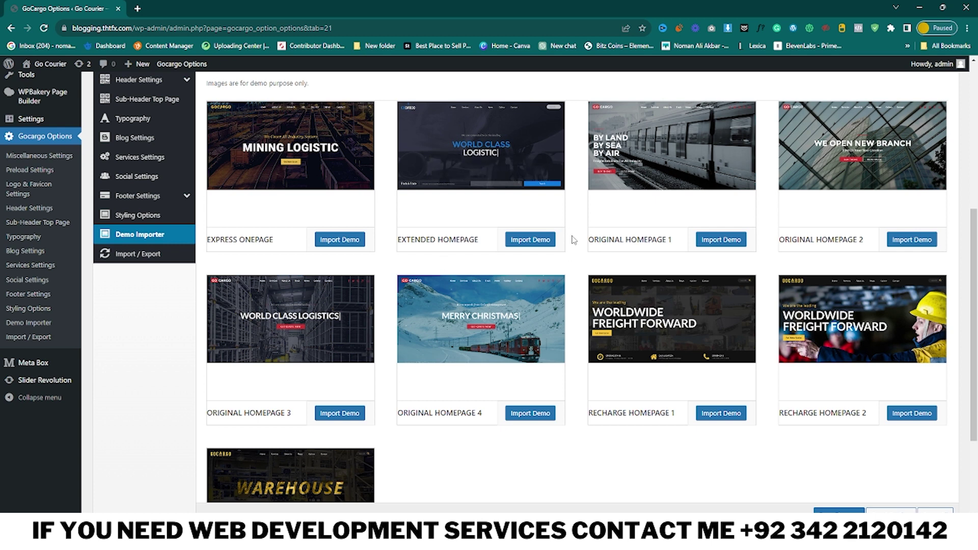
mouse_move(626, 246)
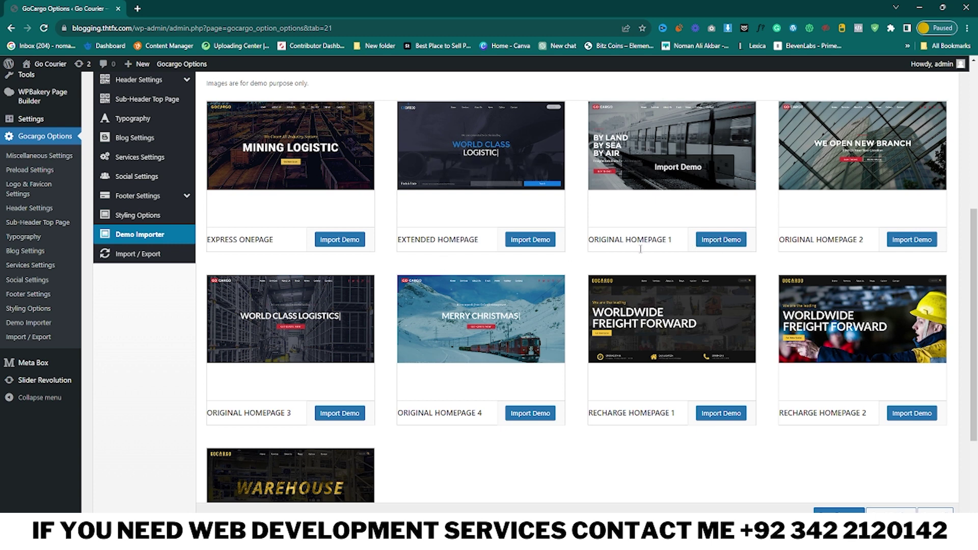
left_click(727, 246)
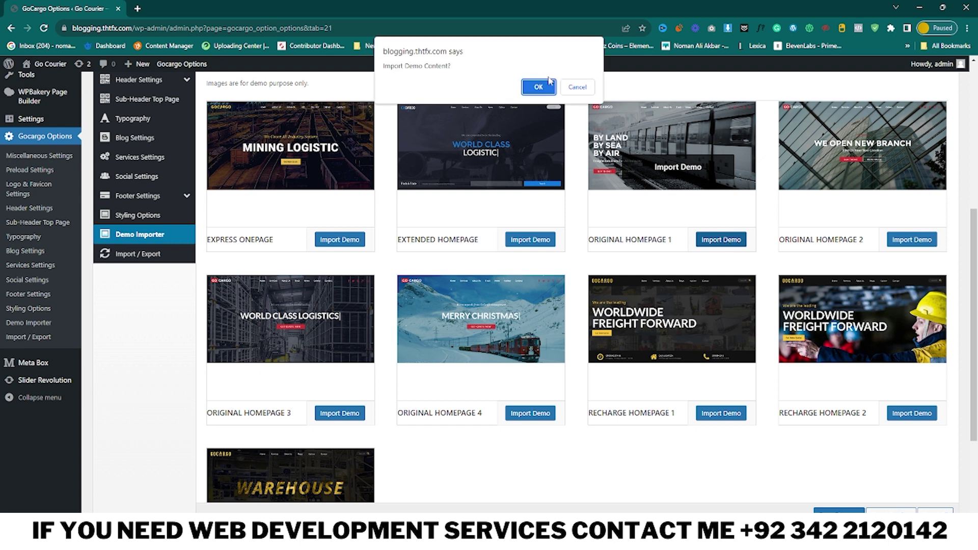
left_click(538, 88)
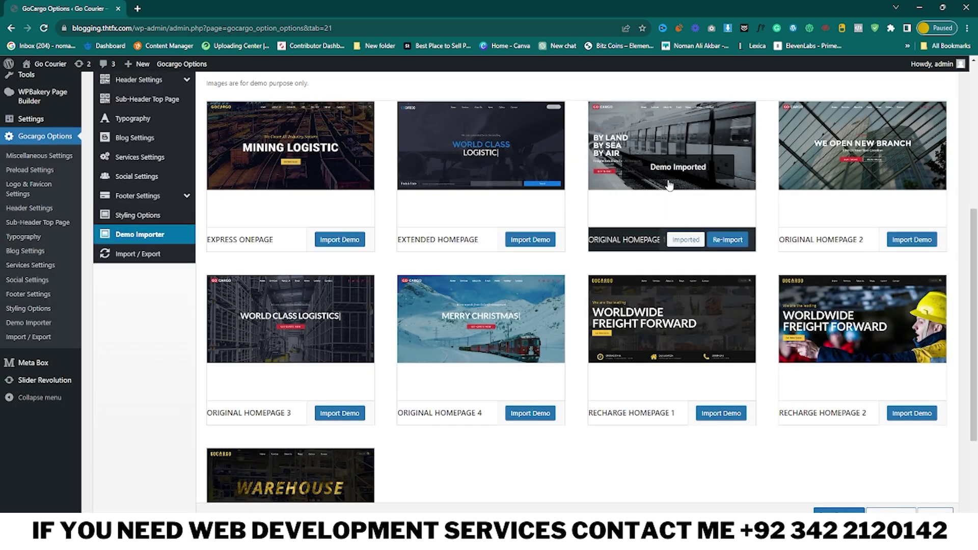
scroll(38, 125, "up", 5)
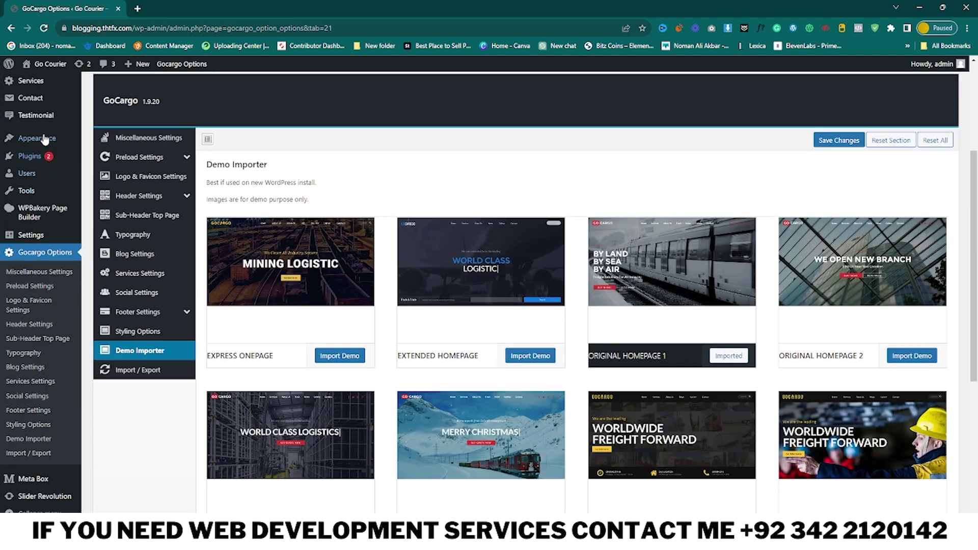
scroll(38, 123, "up", 1)
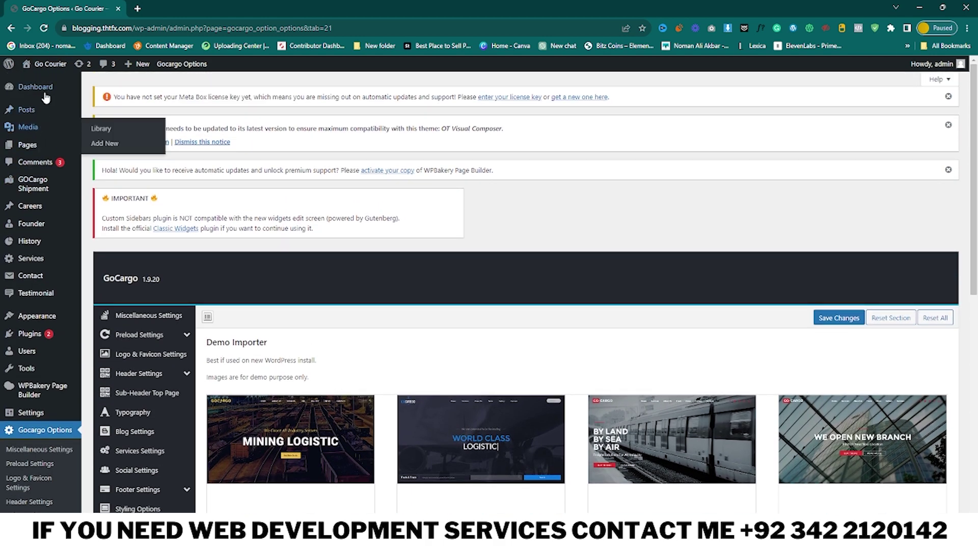
Step: Open the live Go Courier site in a new tab, view it, then return to the Dashboard
left_click(55, 95)
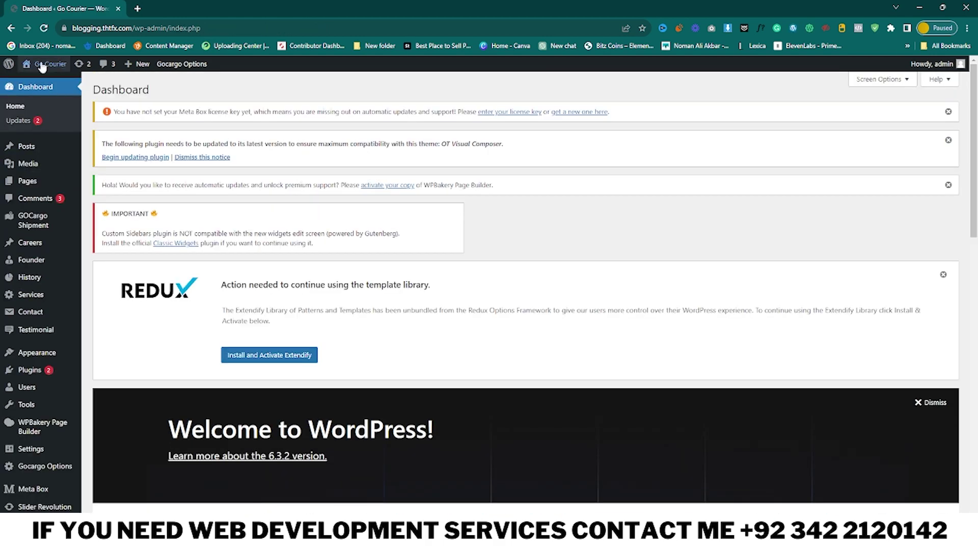
mouse_move(46, 65)
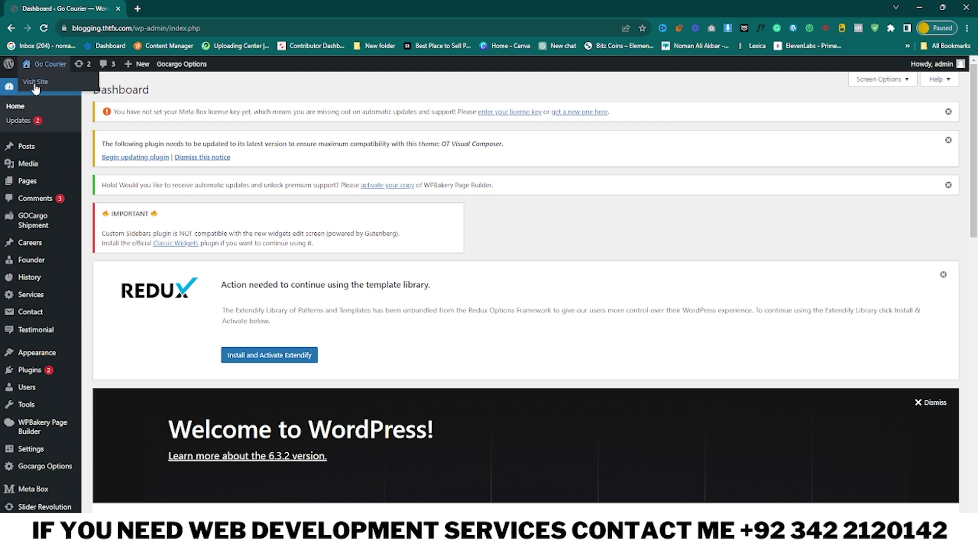
middle_click(36, 82)
left_click(193, 12)
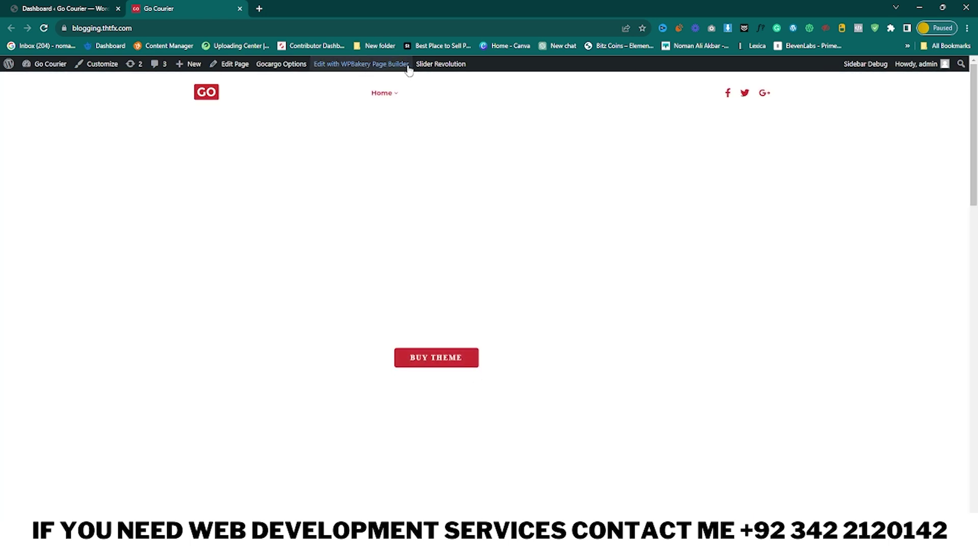
left_click(72, 8)
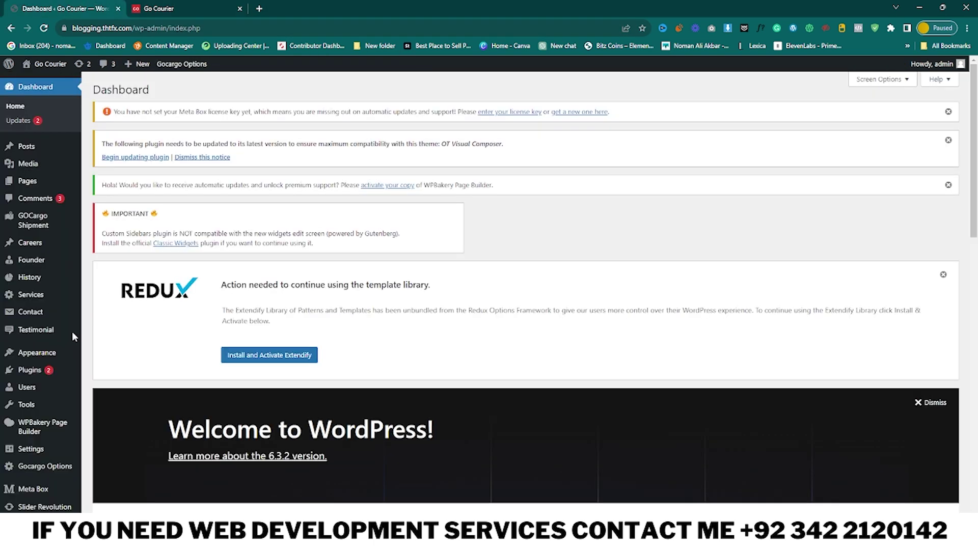
Step: Search plugins for 'elementor', install and activate Elementor Website Builder, and close its setup wizard
mouse_move(41, 375)
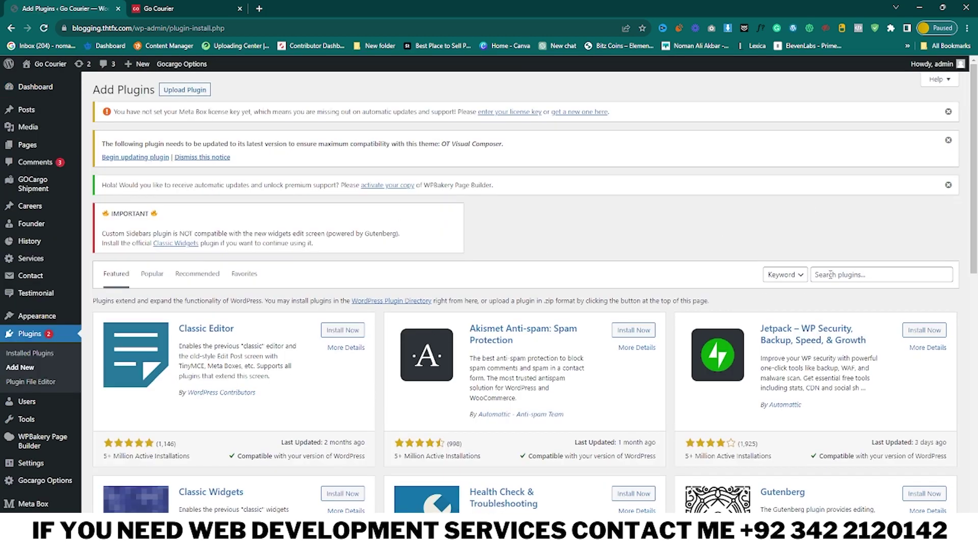
left_click(830, 275)
type("ele")
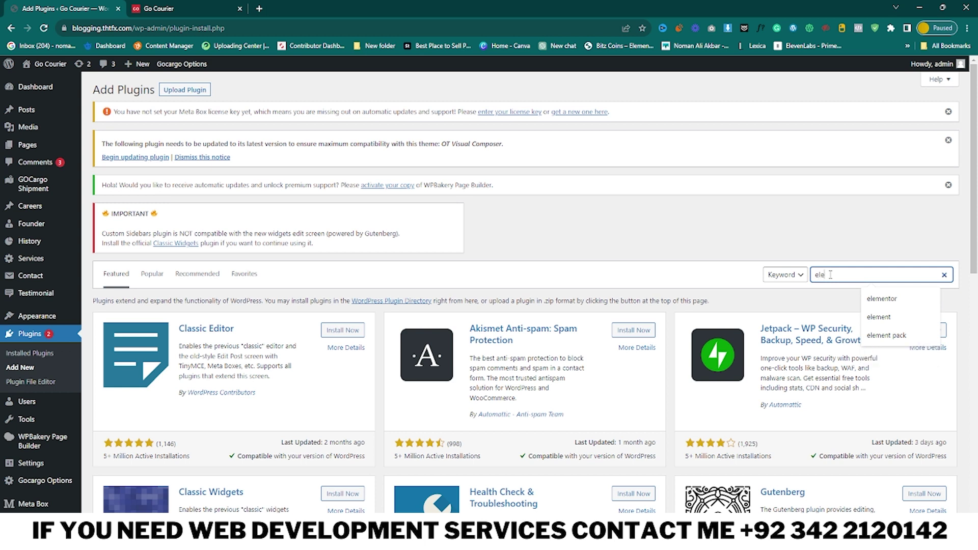
type("mentor")
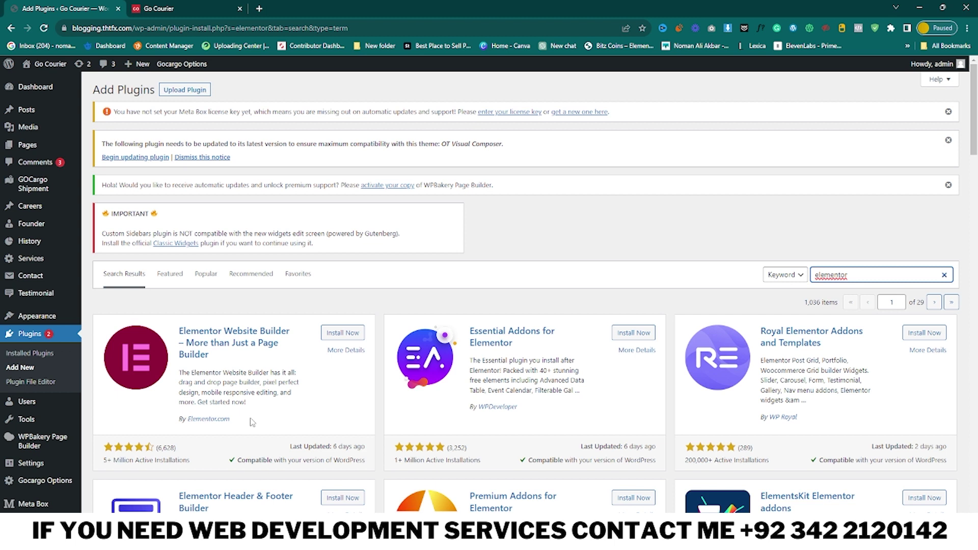
left_click(344, 334)
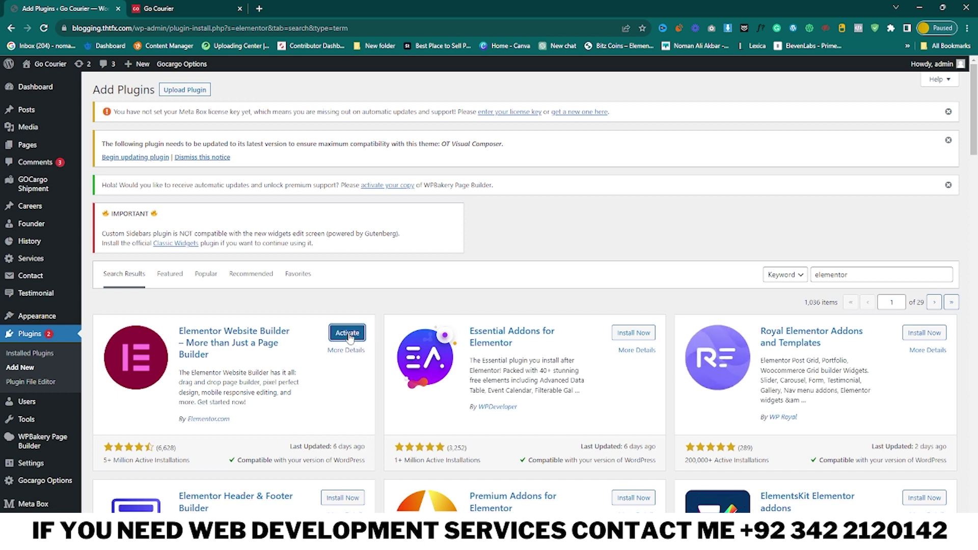
left_click(351, 338)
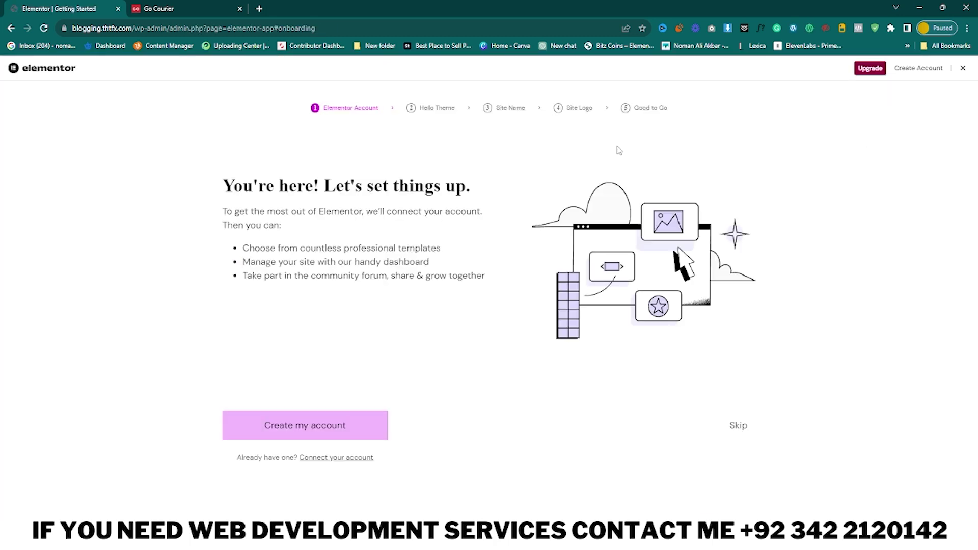
left_click(963, 69)
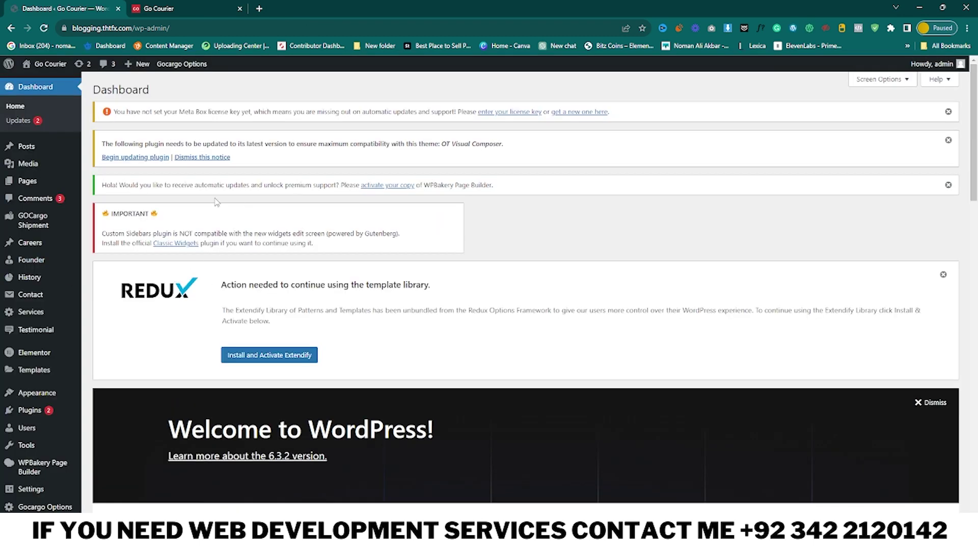
Step: Choose D:\Plugins\elementor-pro-3.16.2.zip in the plugin upload form
mouse_move(45, 412)
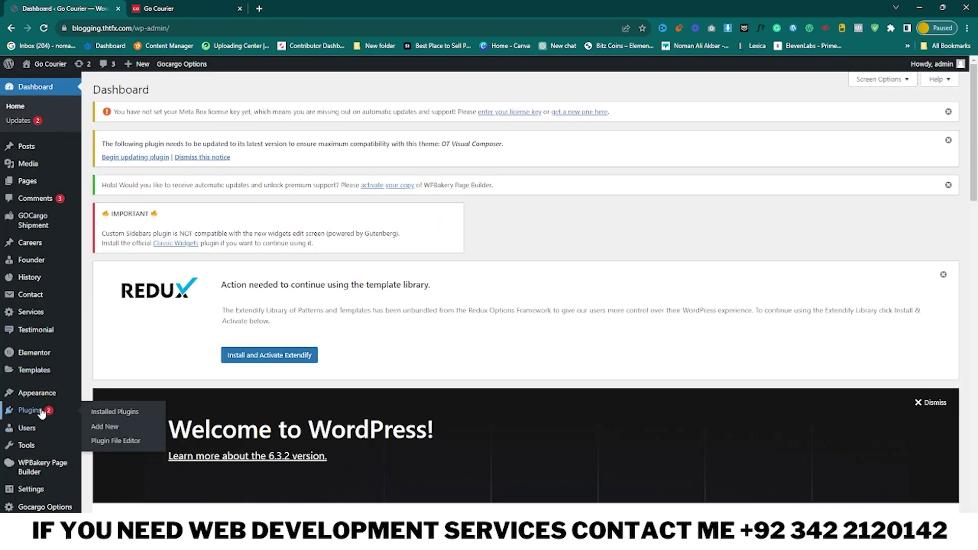
left_click(107, 427)
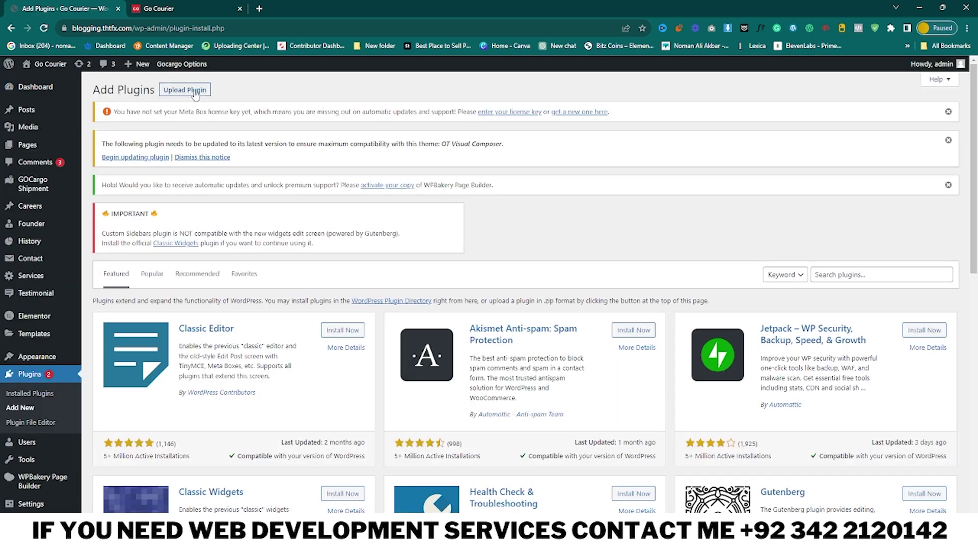
left_click(198, 95)
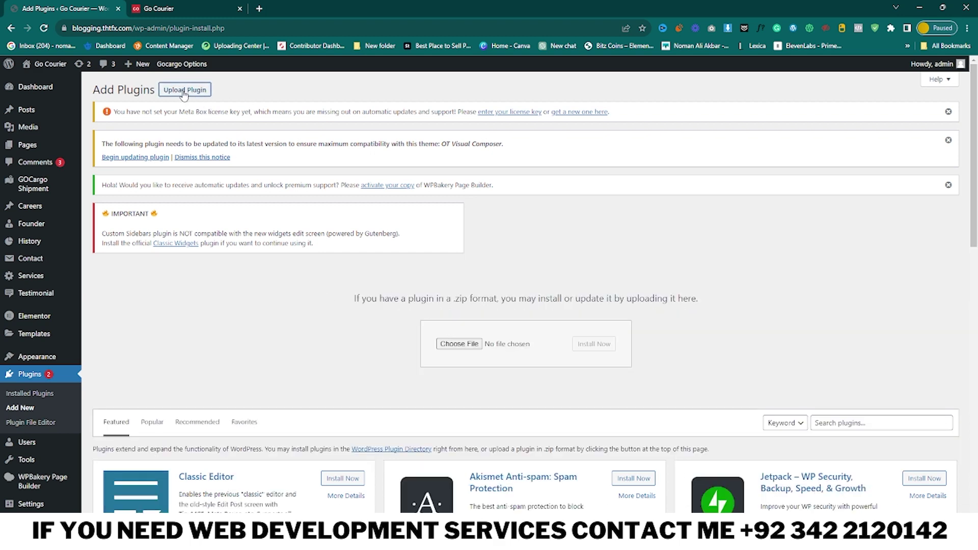
left_click(478, 345)
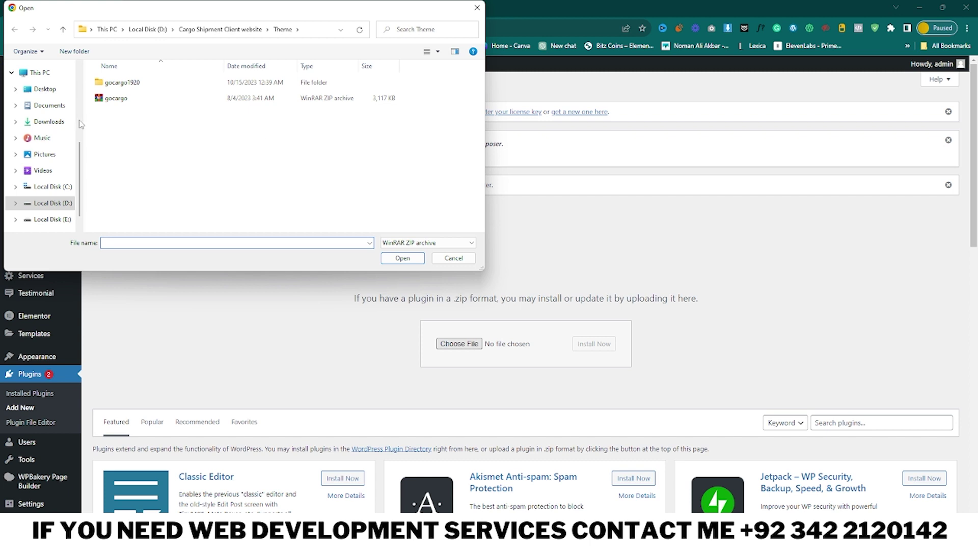
left_click(56, 202)
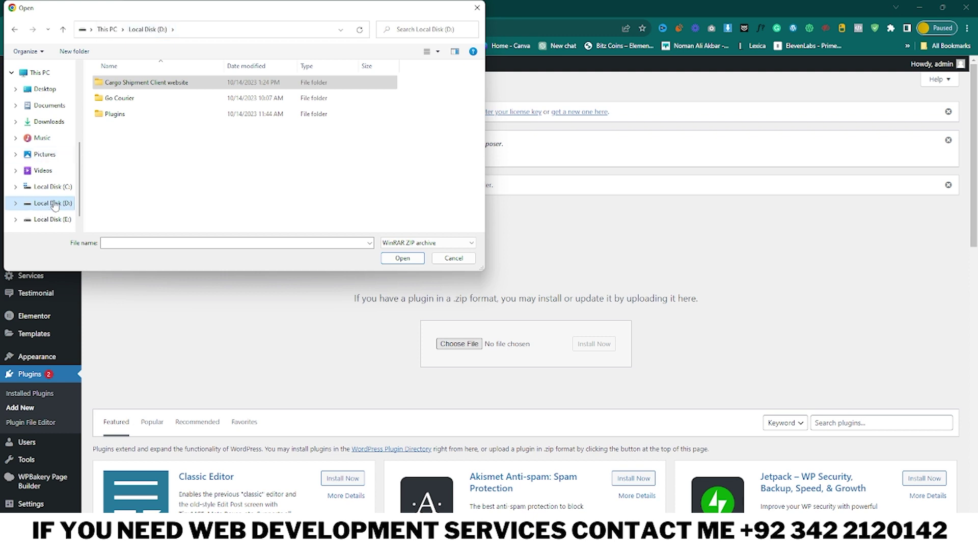
double_click(153, 115)
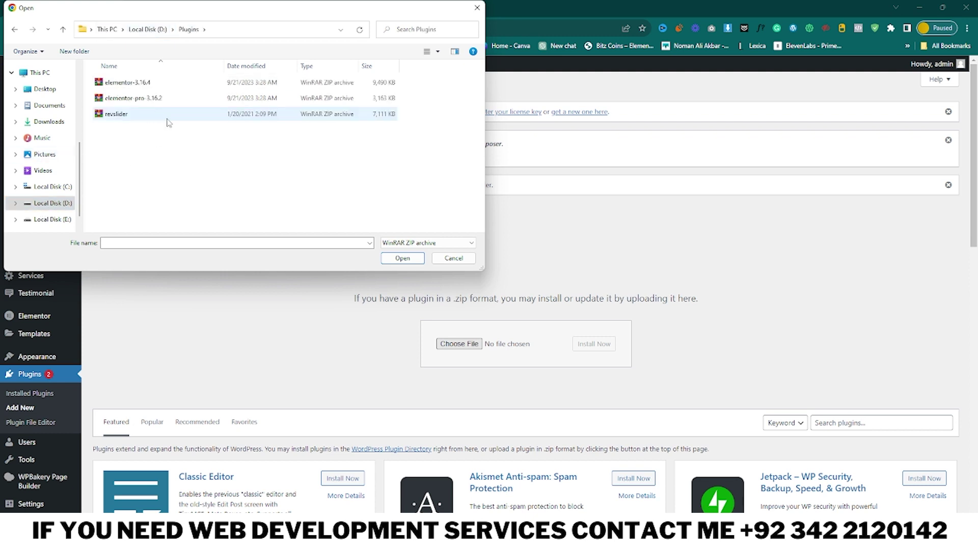
left_click(140, 99)
left_click(403, 258)
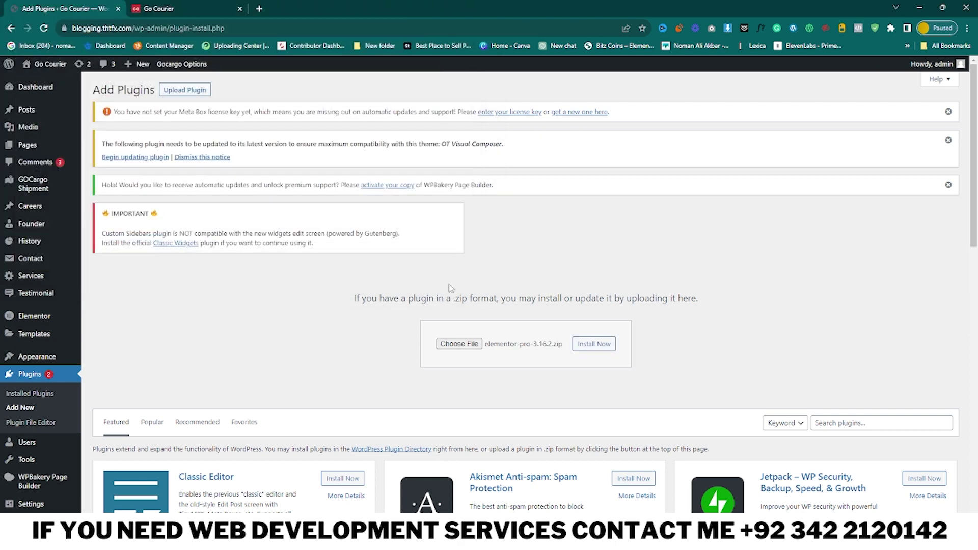
Step: Install and activate Elementor Pro, dismissing the Custom Sidebars popup
left_click(604, 345)
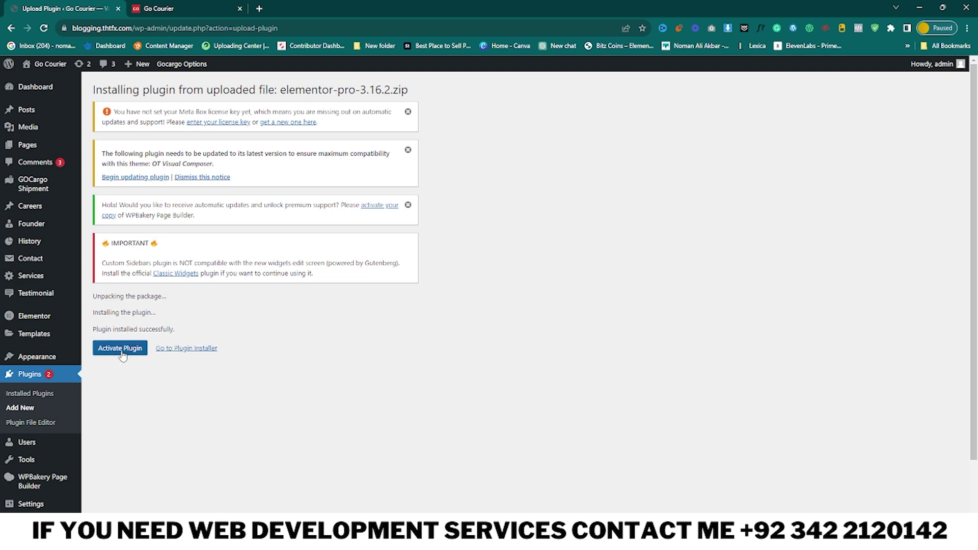
left_click(122, 351)
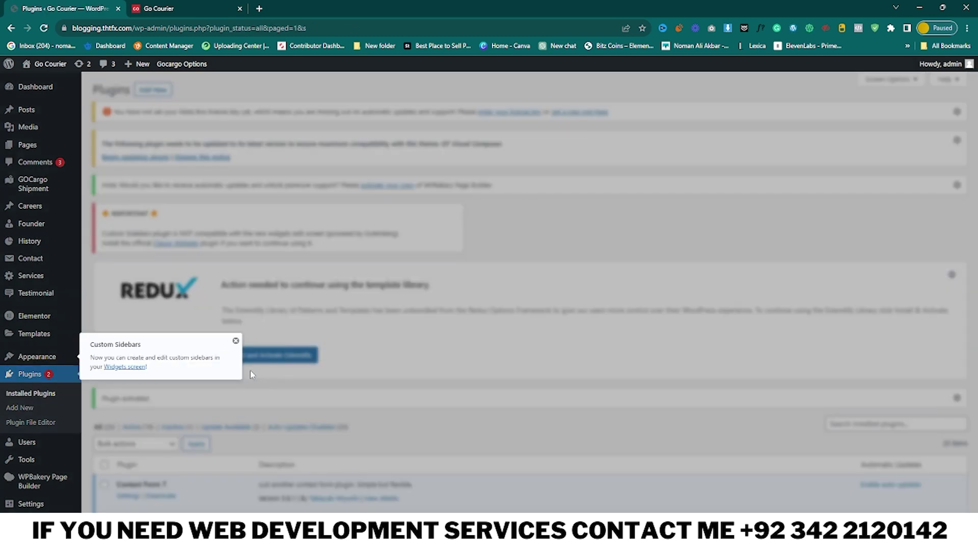
left_click(236, 342)
scroll(312, 331, "down", 4)
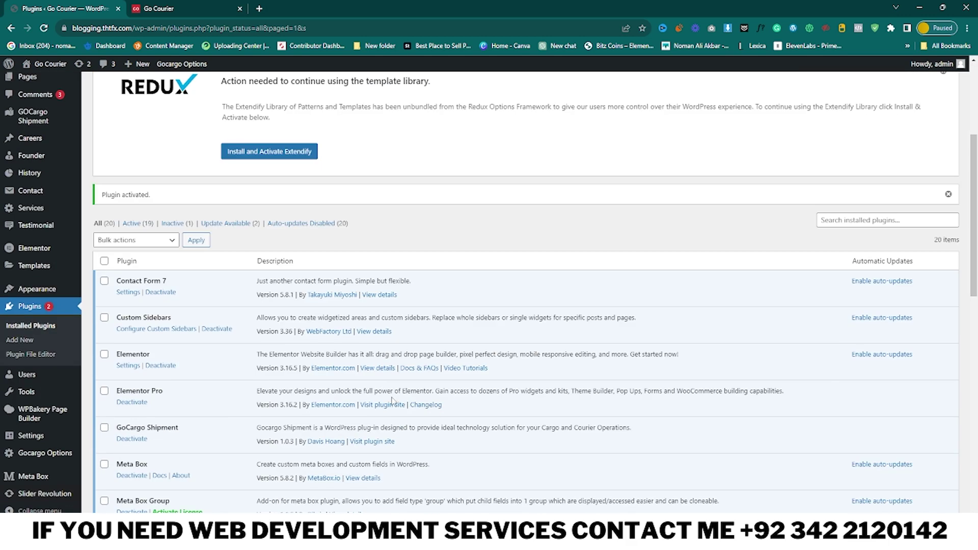
scroll(348, 226, "up", 5)
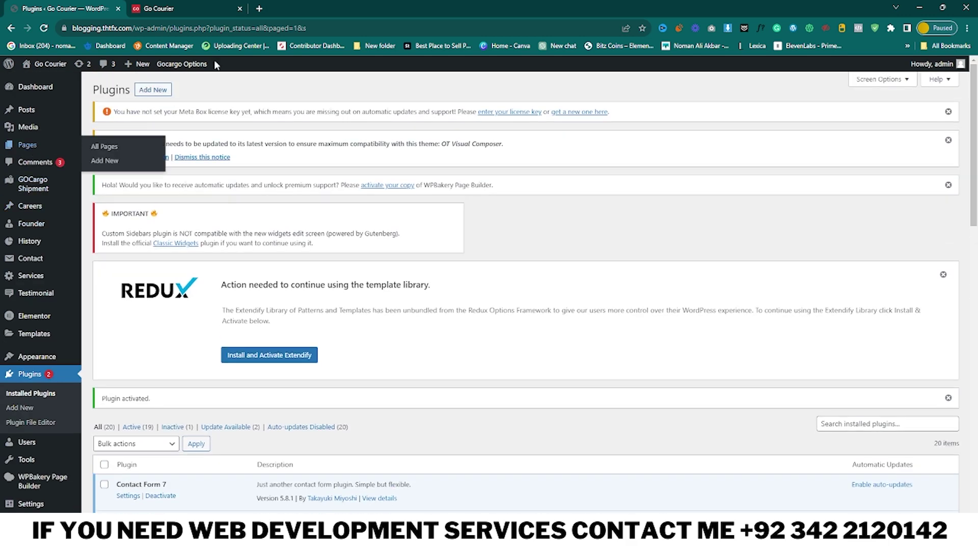
mouse_move(35, 145)
Step: From All Pages, open the Track page's live view in a new tab and switch to it
left_click(29, 147)
scroll(298, 334, "down", 2)
scroll(298, 333, "down", 3)
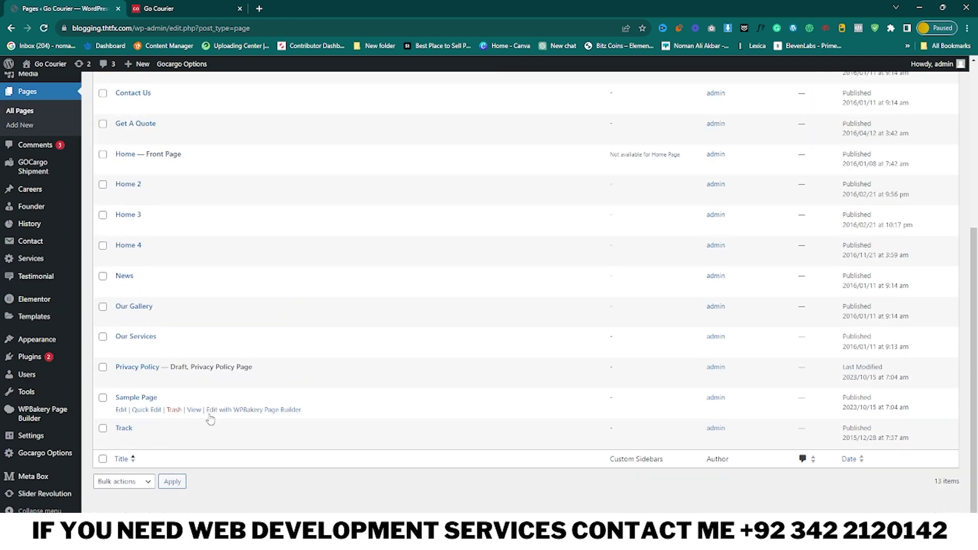
mouse_move(142, 436)
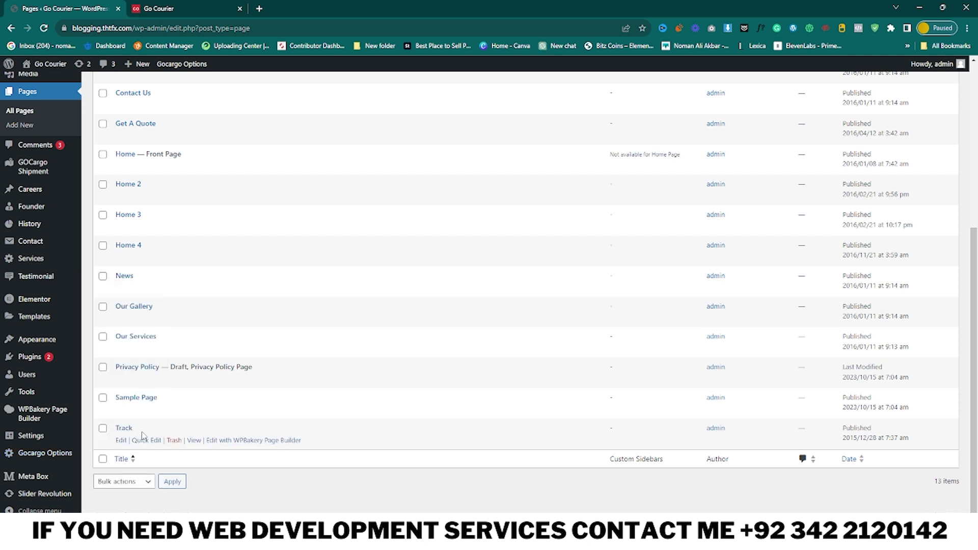
middle_click(249, 441)
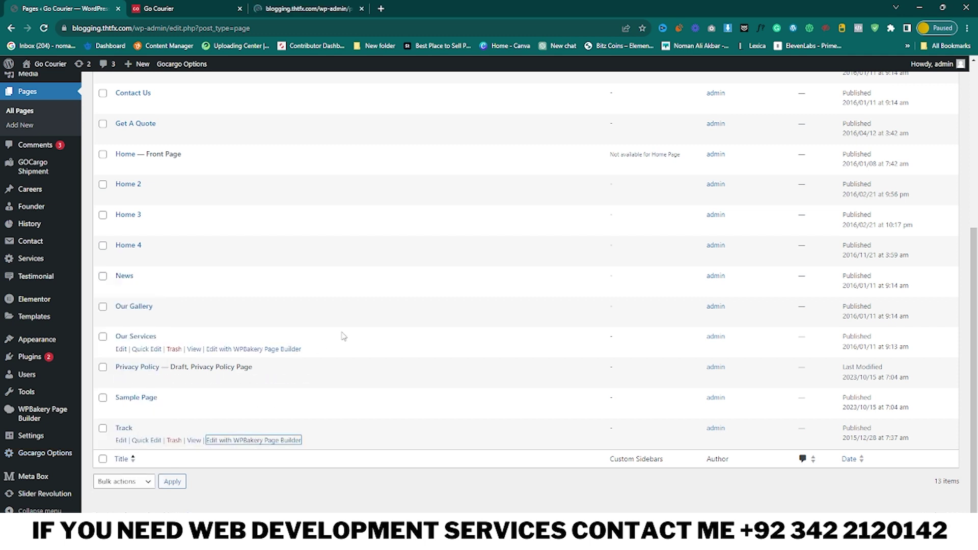
left_click(362, 9)
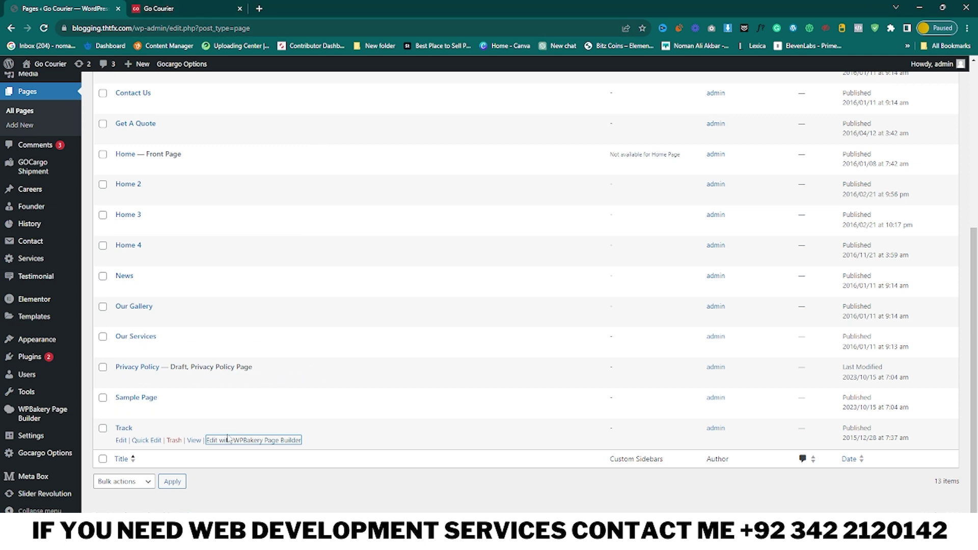
middle_click(194, 441)
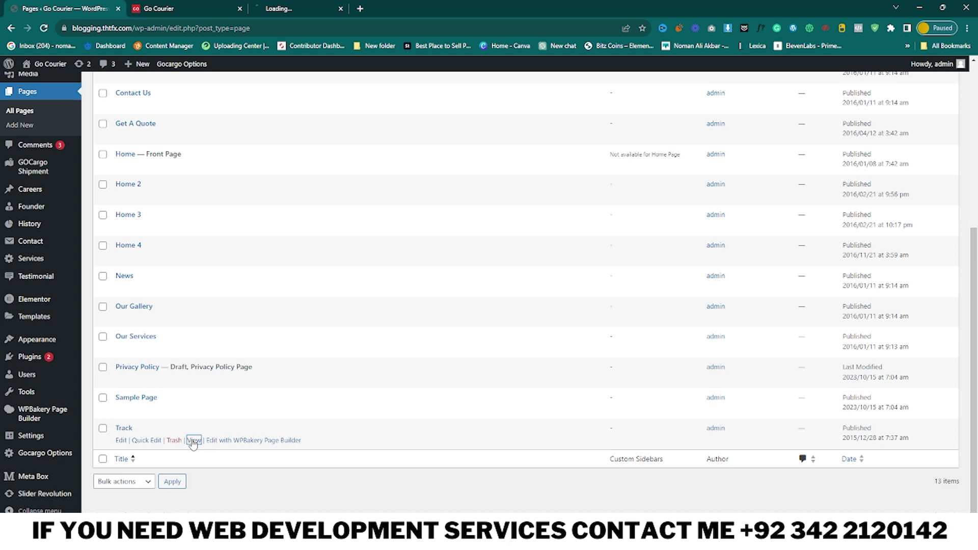
left_click(289, 10)
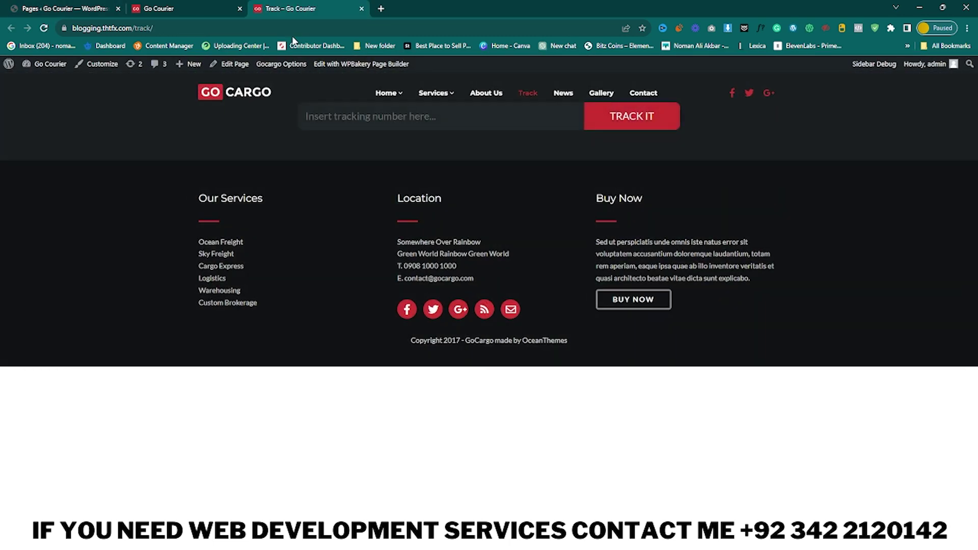
mouse_move(419, 102)
left_click(224, 8)
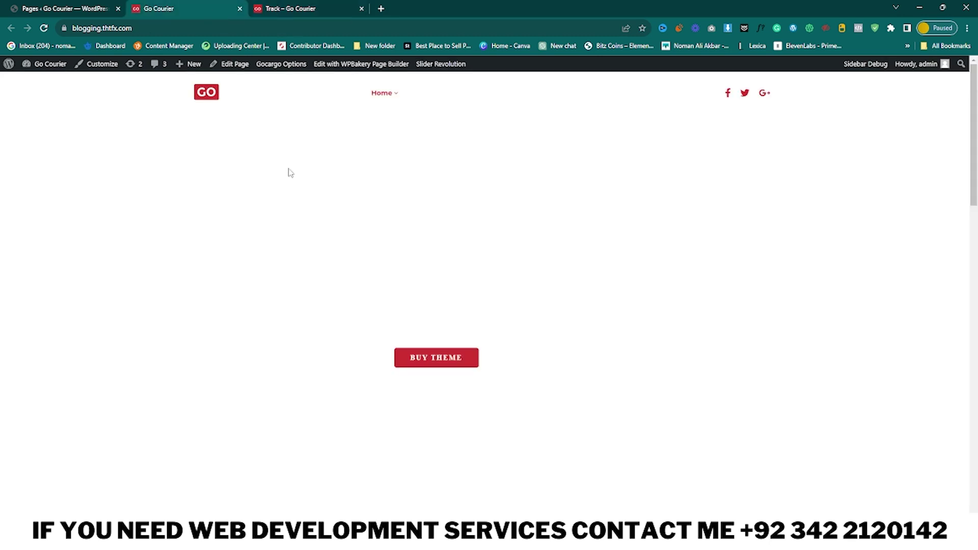
left_click(61, 9)
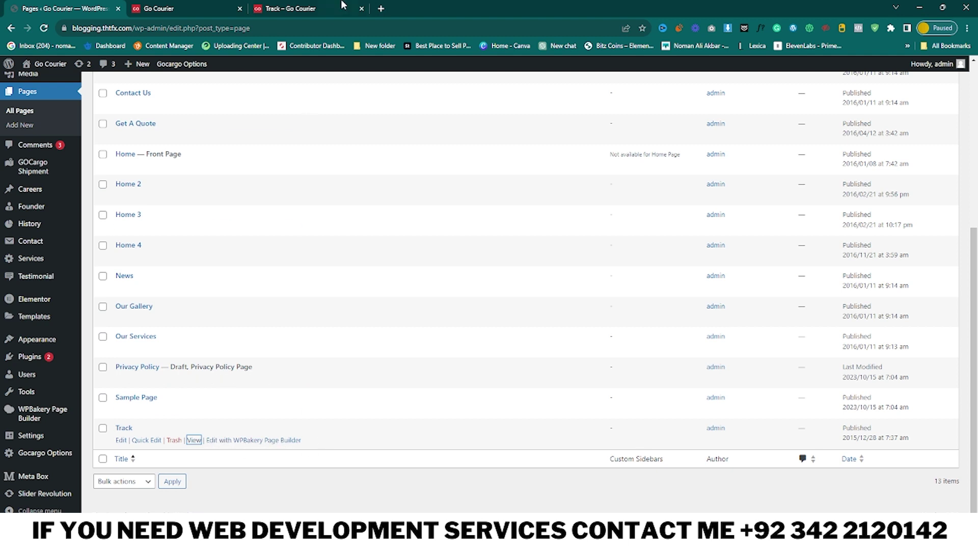
left_click(318, 7)
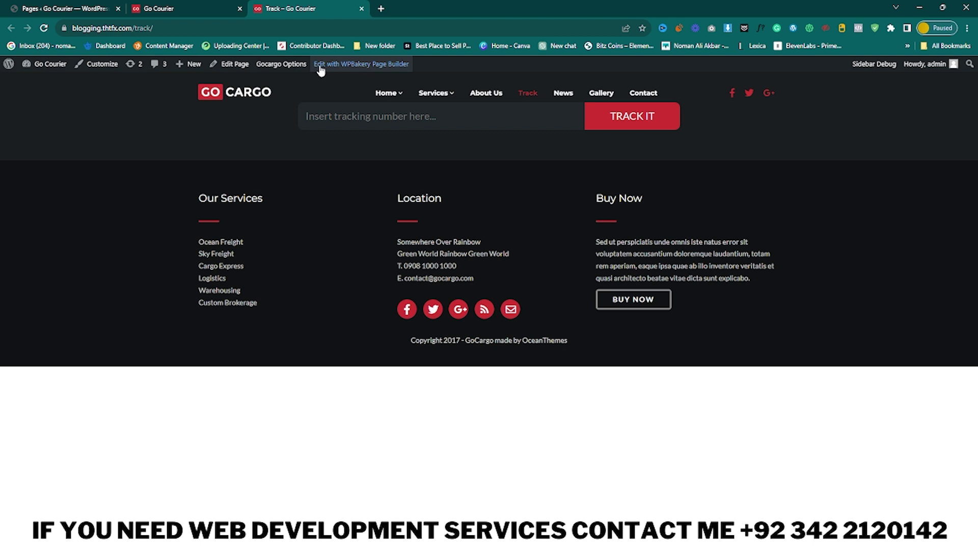
Step: In WPBakery, set the Track text block's Design Options top margin to 100 and update the page
left_click(355, 68)
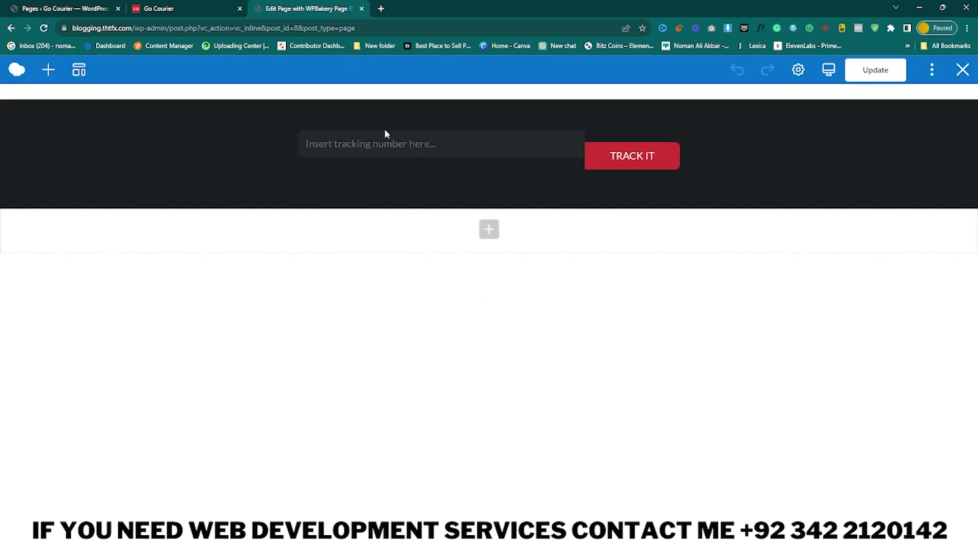
mouse_move(382, 142)
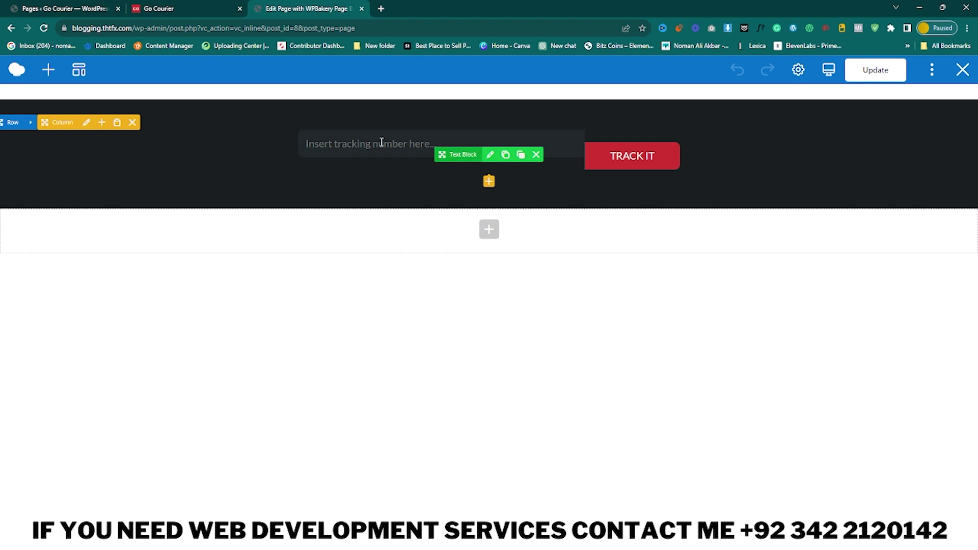
left_click(490, 155)
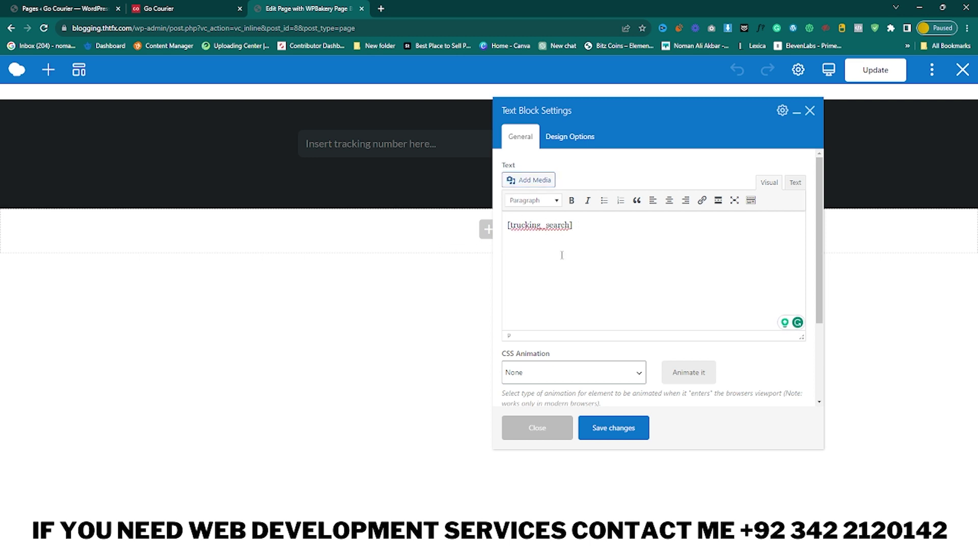
left_click(553, 141)
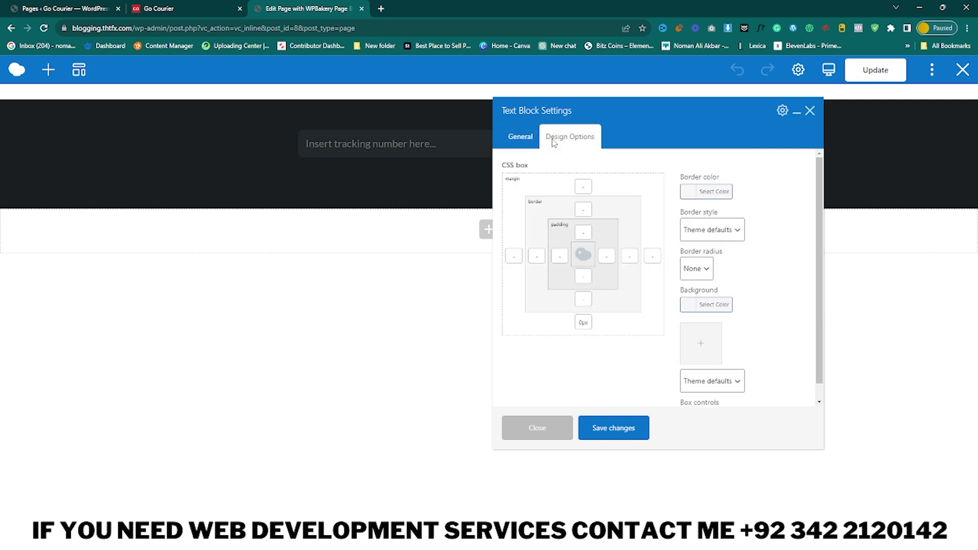
left_click(578, 185)
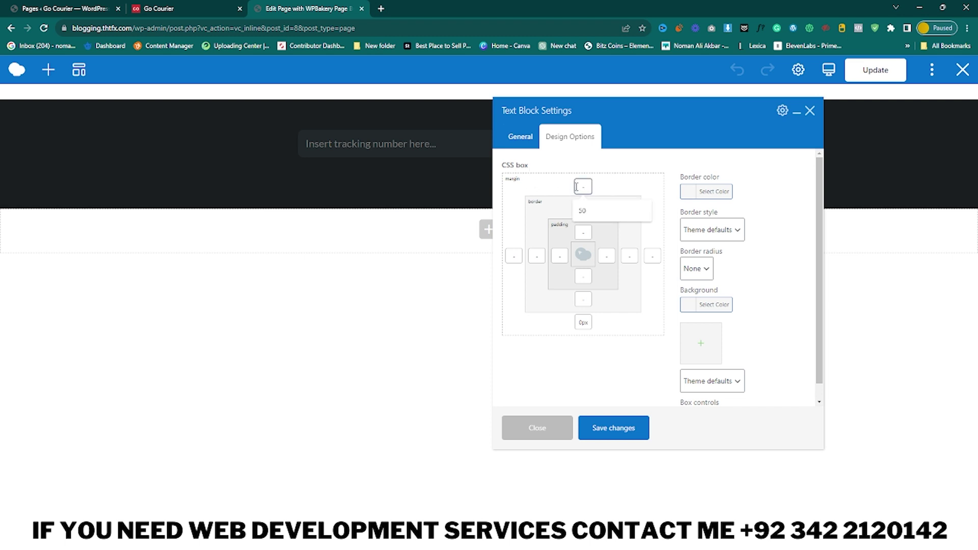
type("100")
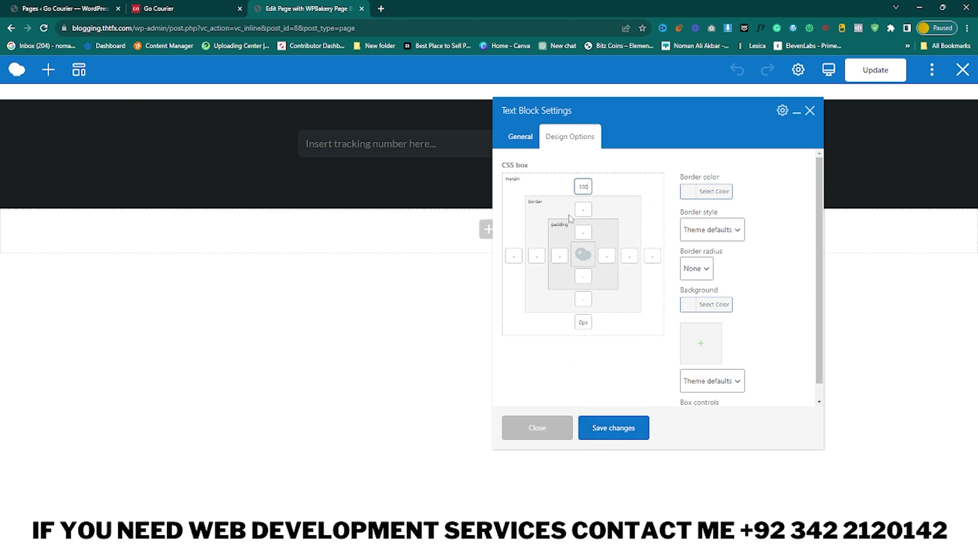
left_click(614, 430)
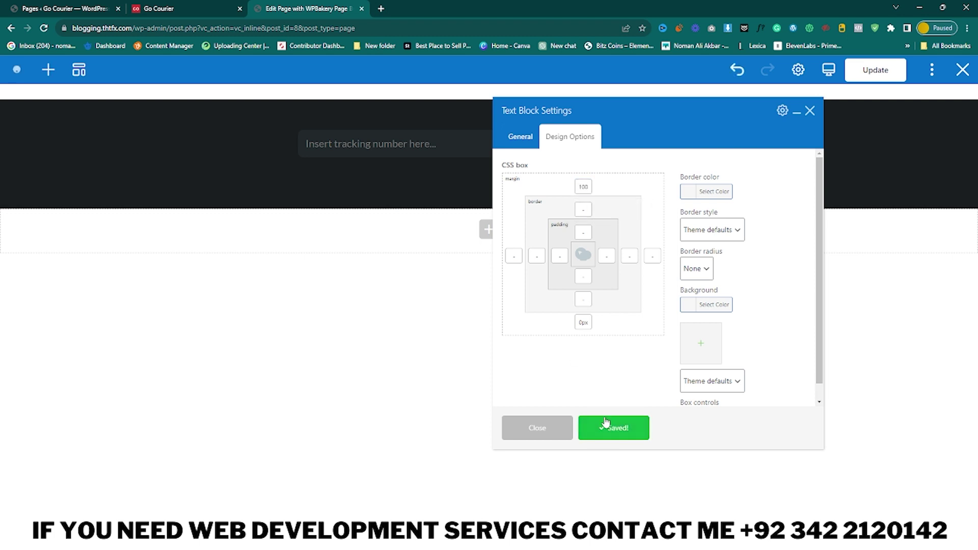
left_click(810, 110)
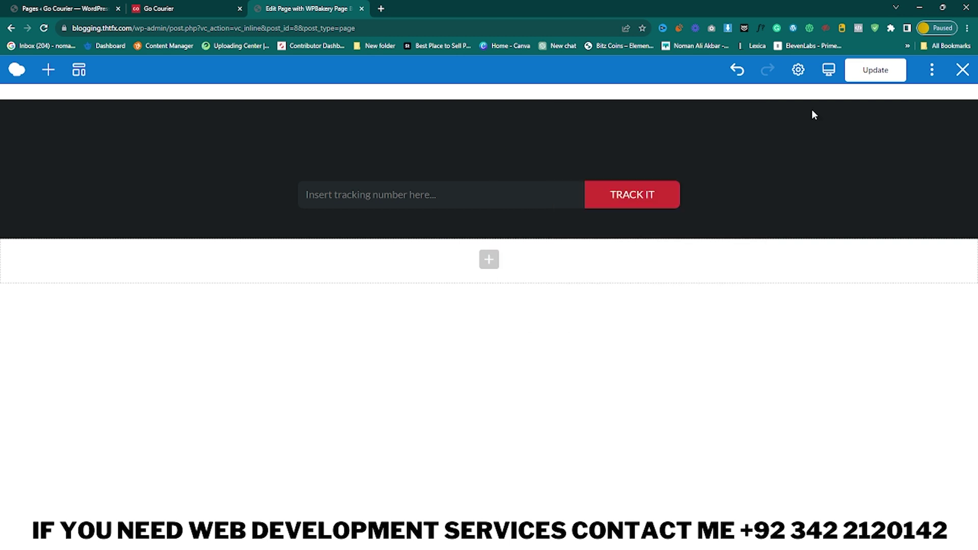
left_click(876, 80)
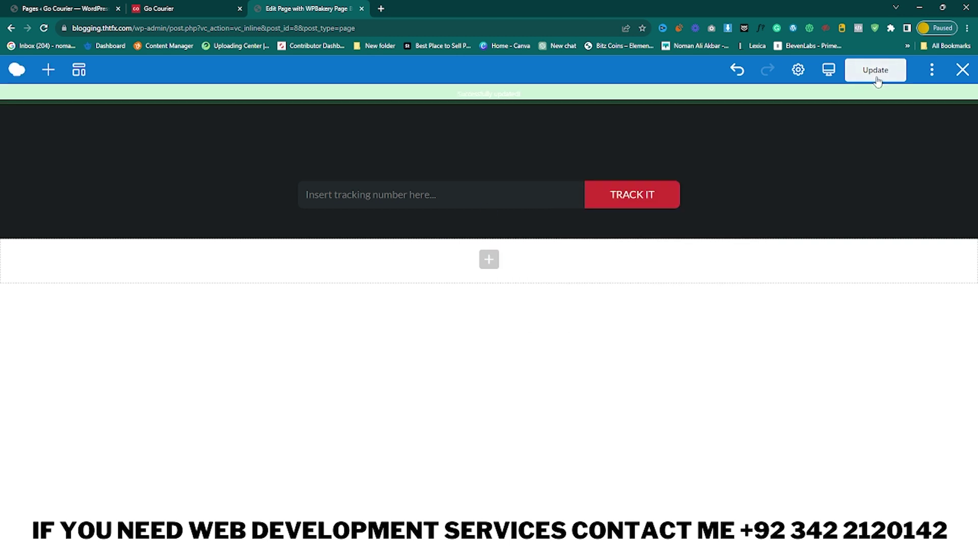
Step: Open the Track page from the live site's menu in a new tab
left_click(184, 8)
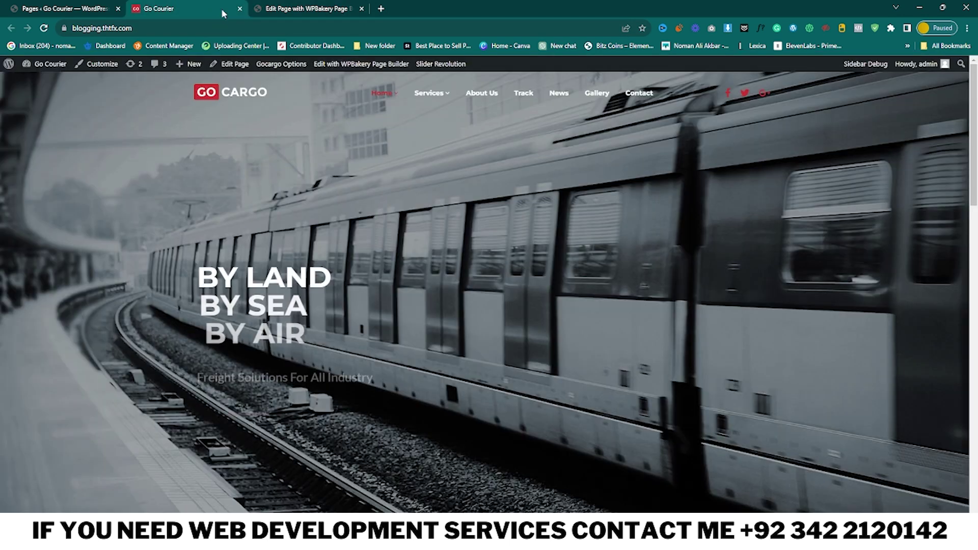
left_click(525, 94, "ctrl")
left_click(321, 7)
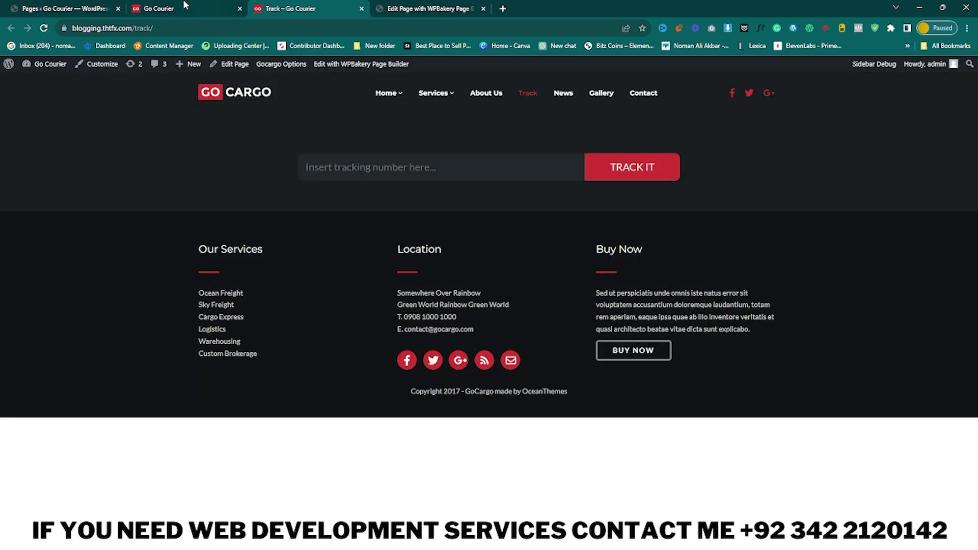
Step: Select the pending shipment's consignment number in All Shipment, then return to the Track tab
left_click(74, 7)
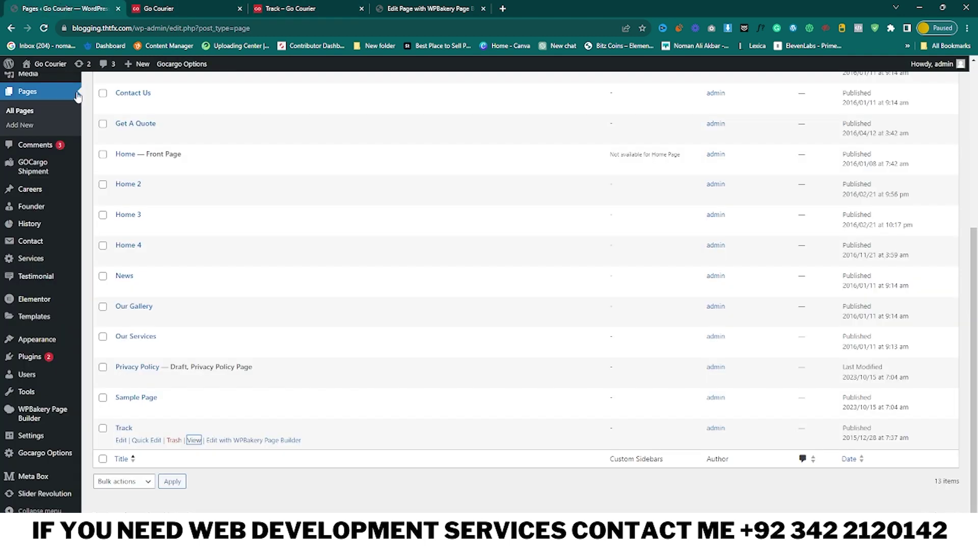
mouse_move(36, 172)
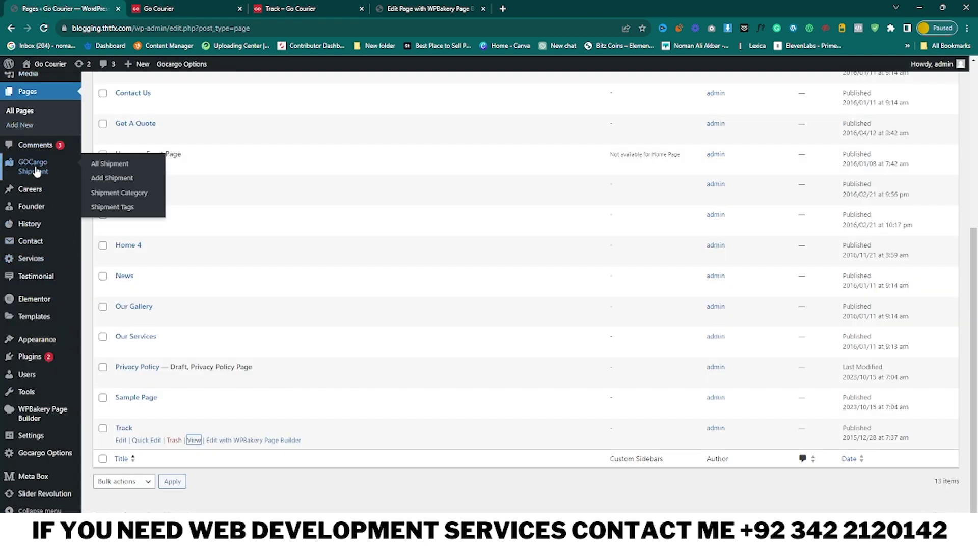
left_click(36, 172)
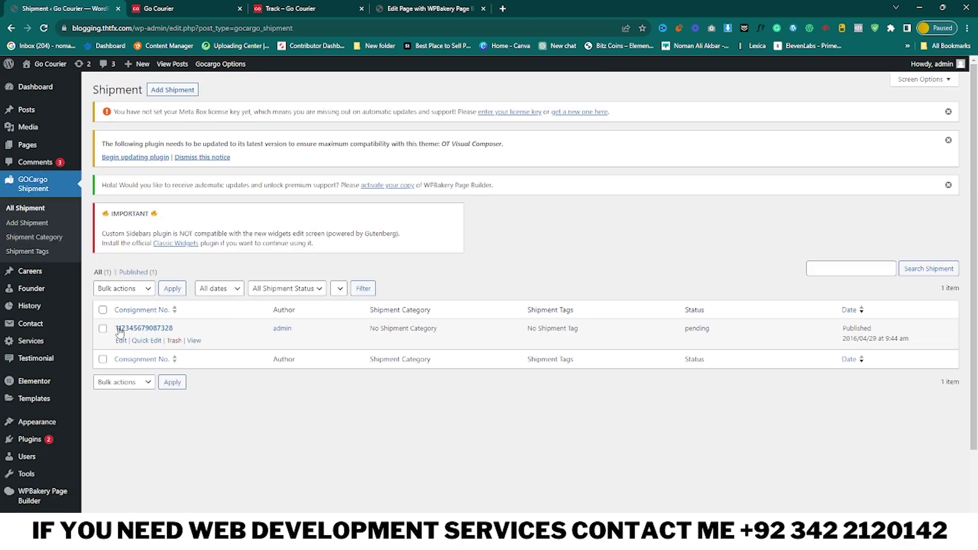
left_click_drag(186, 330, 115, 332)
key("ctrl+c")
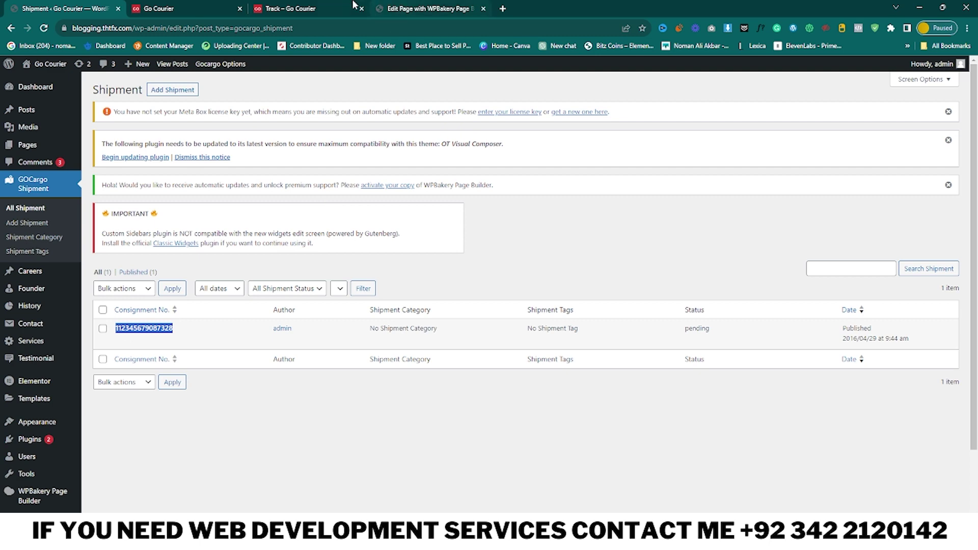
left_click(307, 6)
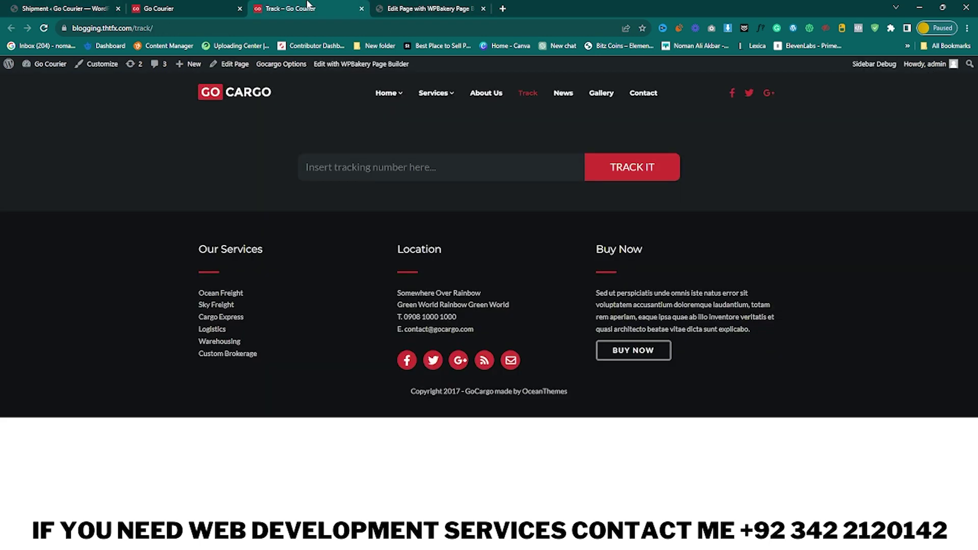
Step: Paste the consignment number on the Track page and look up the shipment
left_click(367, 162)
key("ctrl+v")
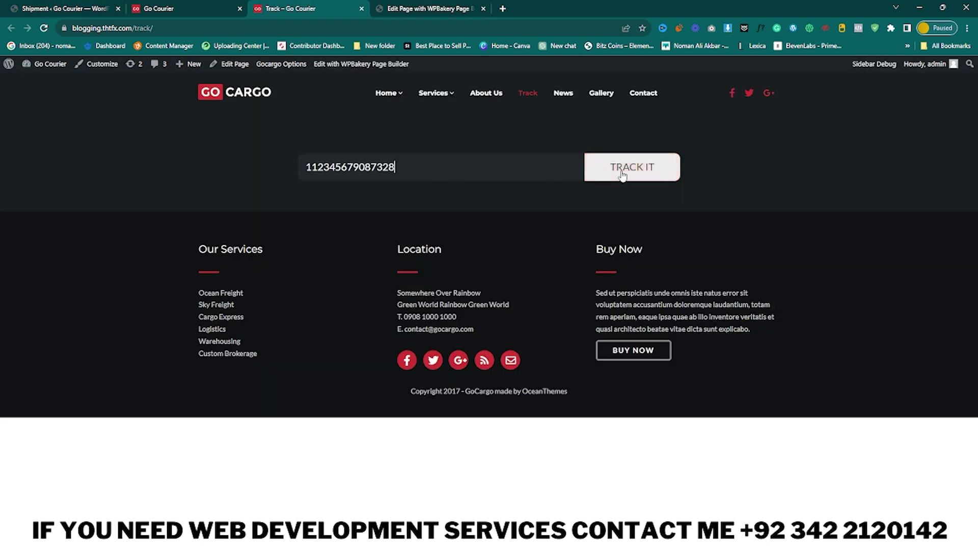
left_click(622, 173)
scroll(464, 277, "down", 3)
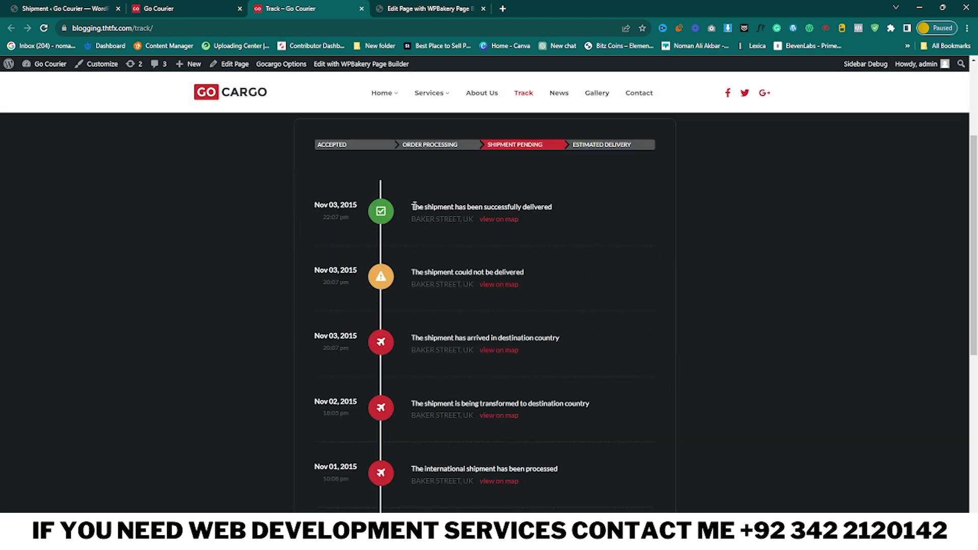
Step: Inspect the successfully delivered entry and its BAKER STREET, UK location, previewing it on the map
left_click_drag(411, 208, 549, 206)
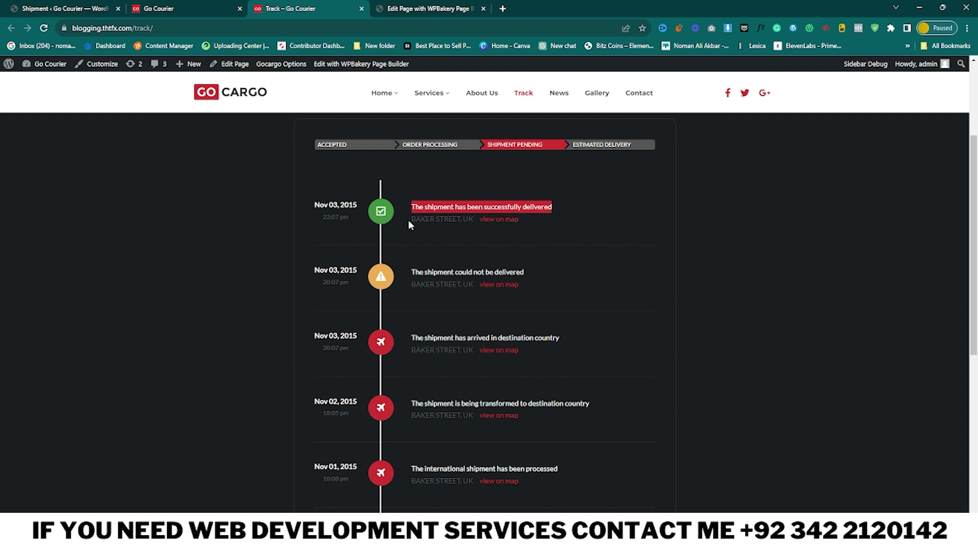
left_click_drag(409, 220, 475, 221)
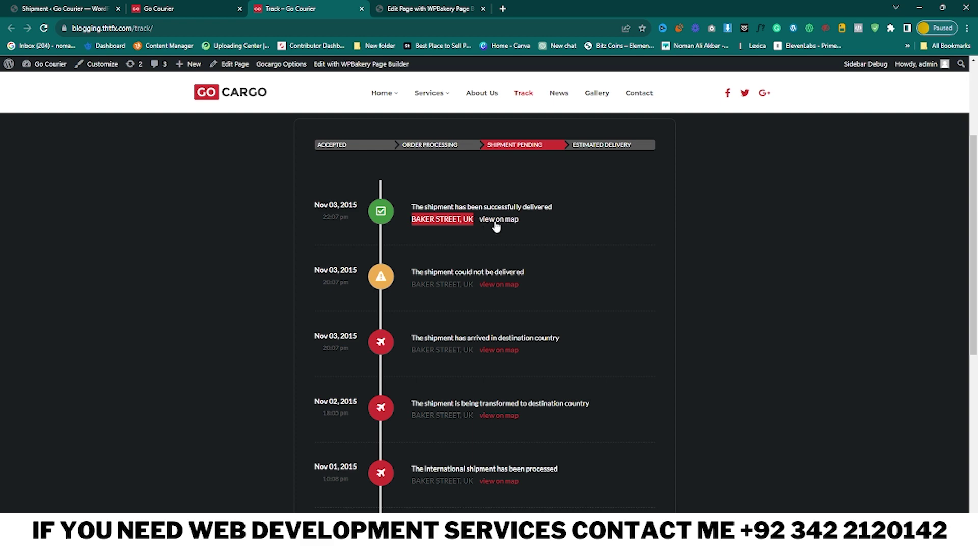
left_click(492, 224)
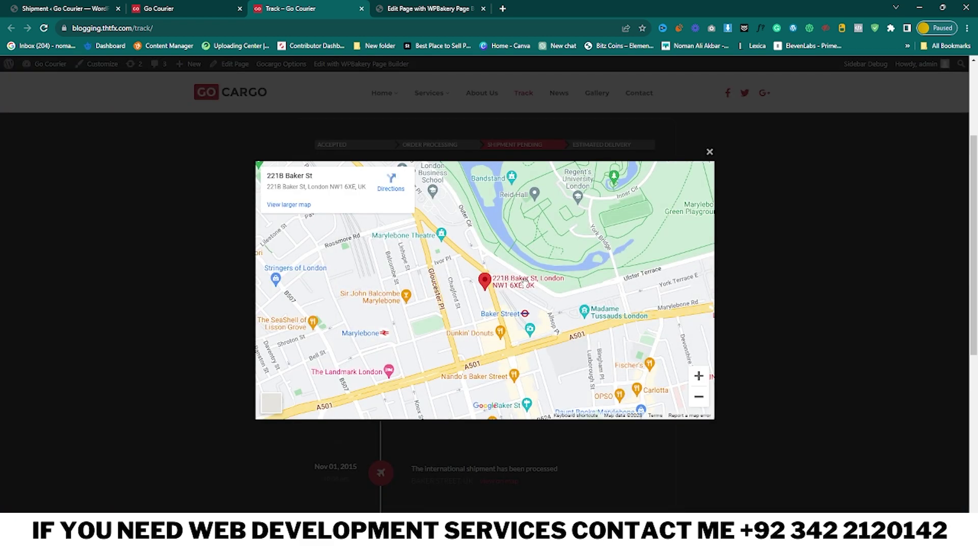
scroll(489, 298, "up", 2)
scroll(489, 298, "down", 2)
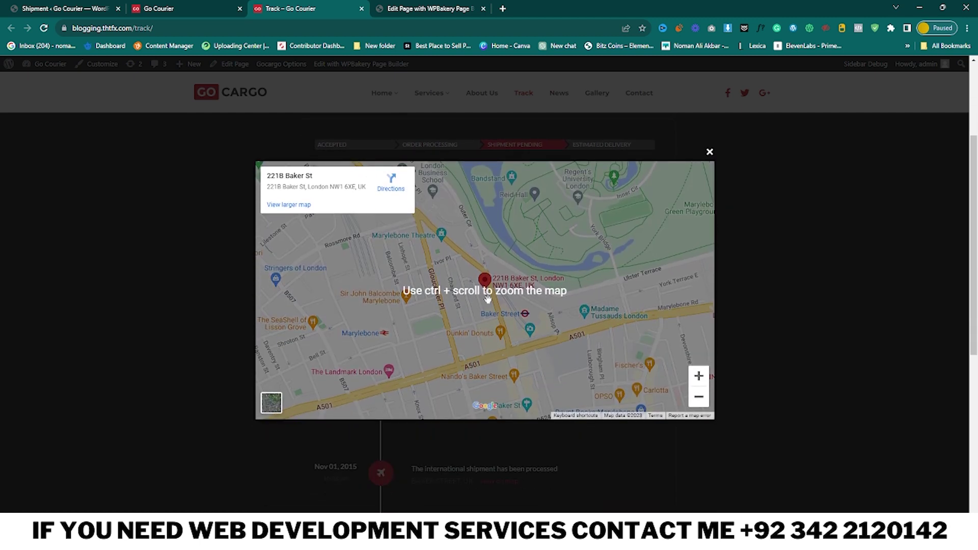
left_click(709, 153)
scroll(458, 235, "down", 2)
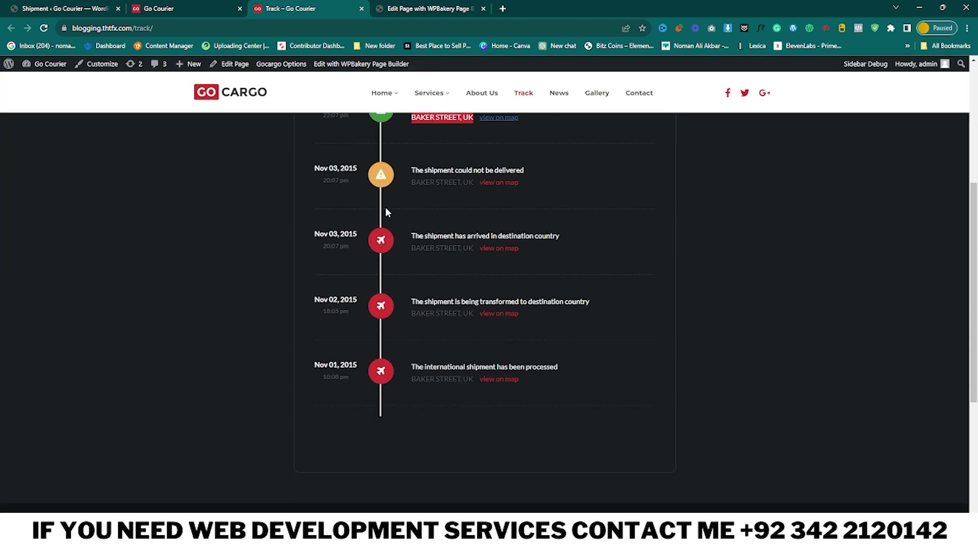
scroll(387, 211, "up", 1)
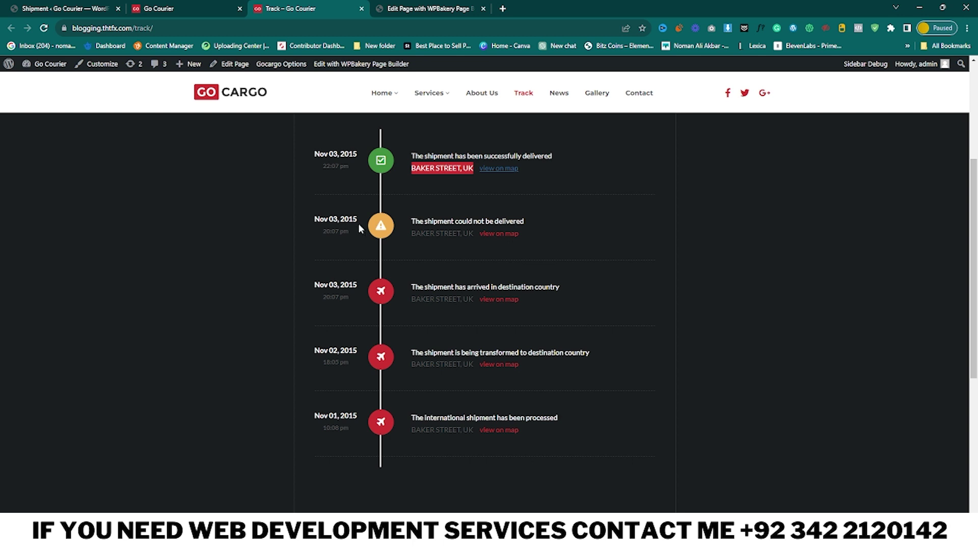
Step: Review the failed delivery message and the second entry's BAKER STREET, UK address, then return to the shipment list
left_click_drag(414, 219, 501, 218)
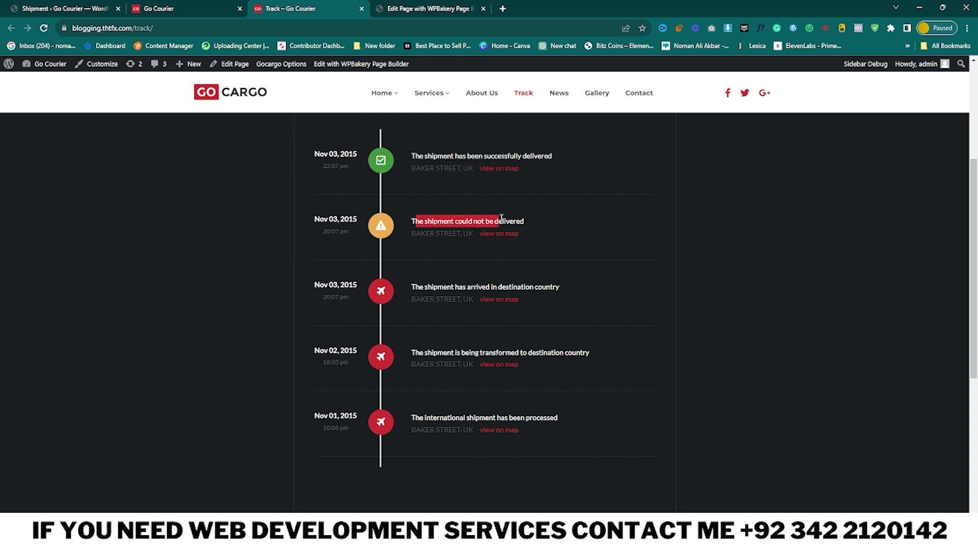
left_click(560, 234)
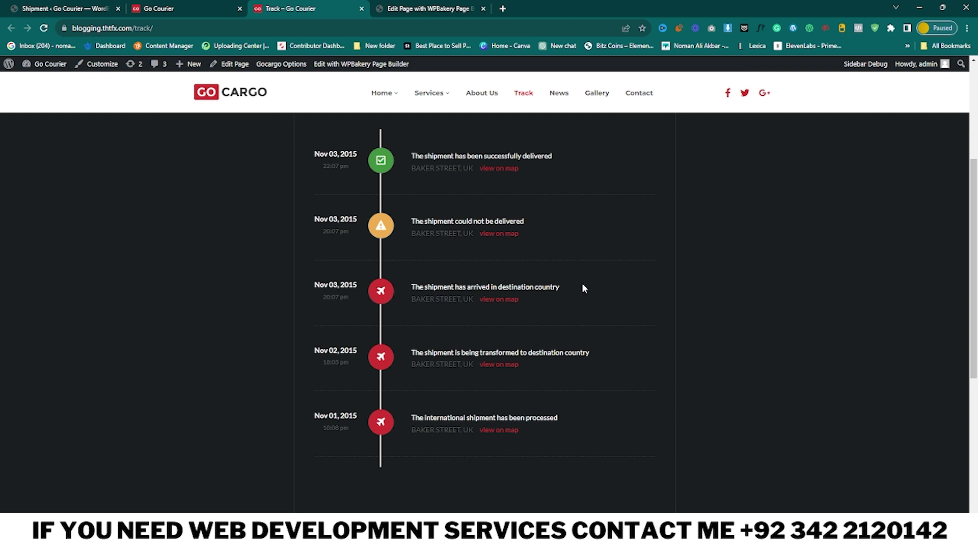
scroll(583, 283, "down", 1)
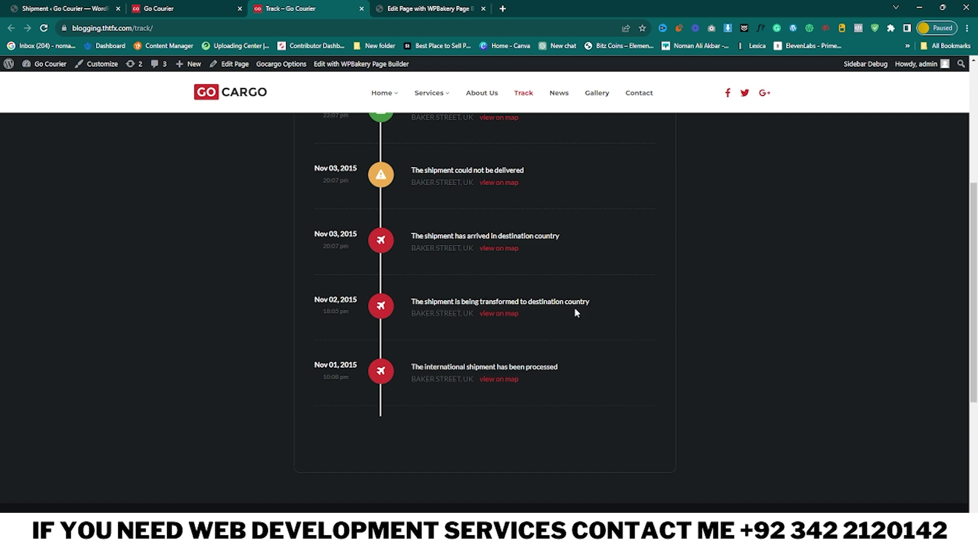
scroll(605, 304, "down", 2)
scroll(605, 305, "up", 1)
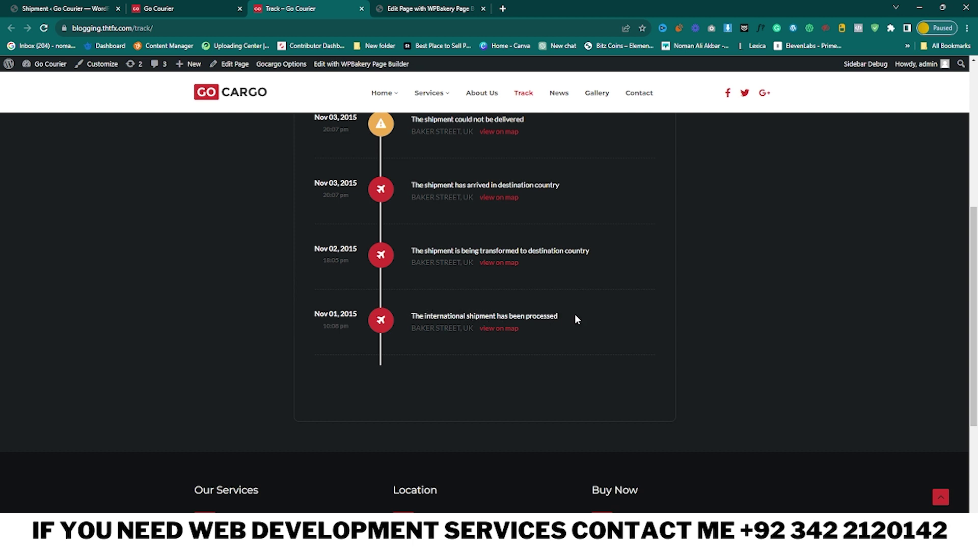
scroll(560, 314, "up", 2)
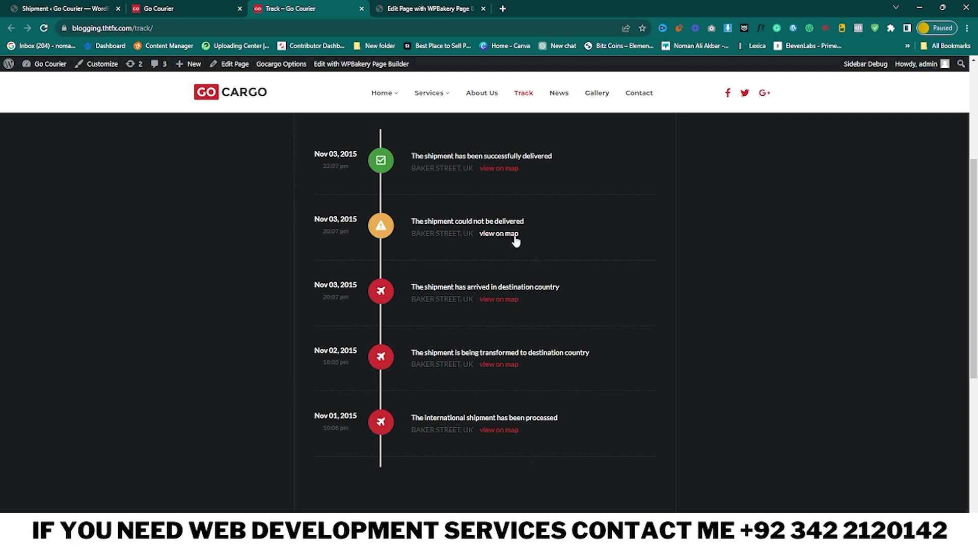
left_click_drag(411, 233, 461, 233)
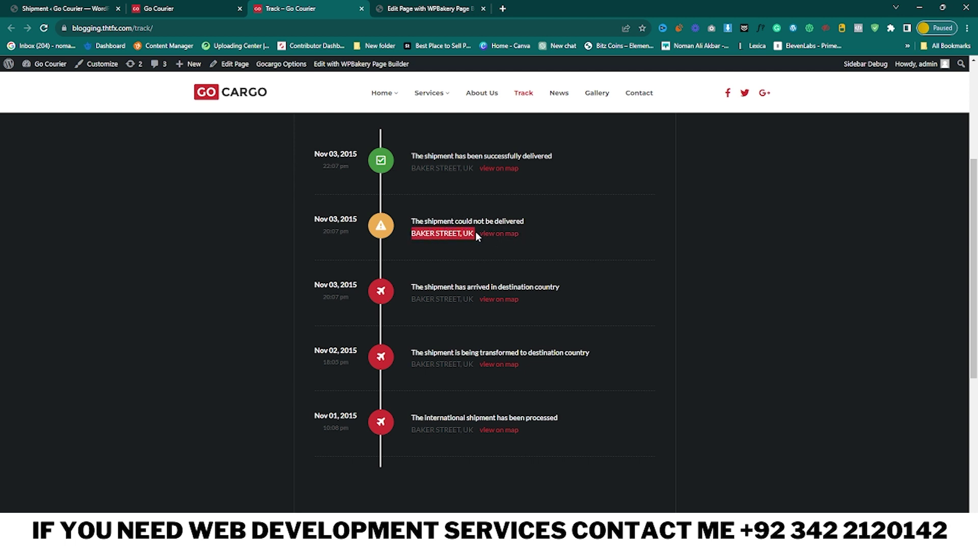
left_click(30, 4)
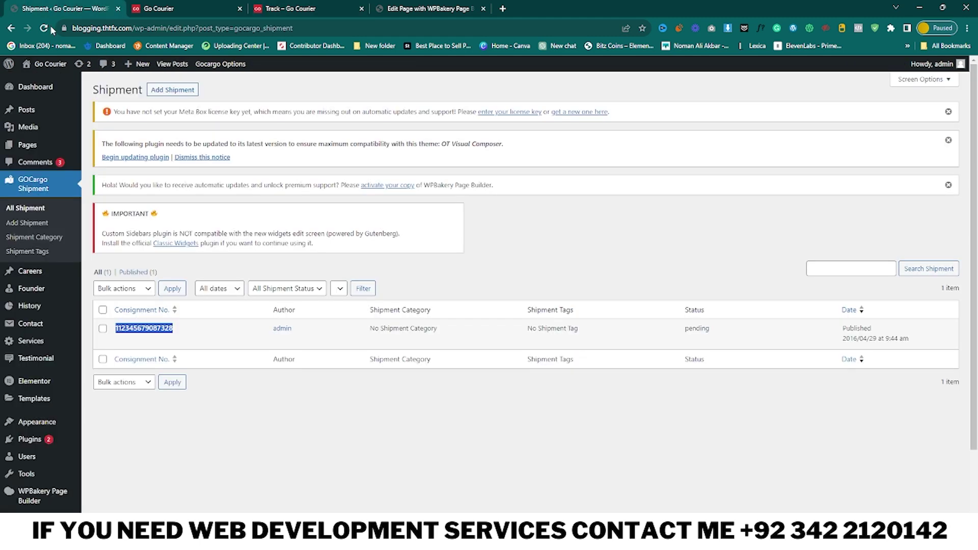
Step: Open the shipment's Edit page in a new tab and view the first history entry's time picker
mouse_move(122, 347)
left_click(122, 341, "ctrl")
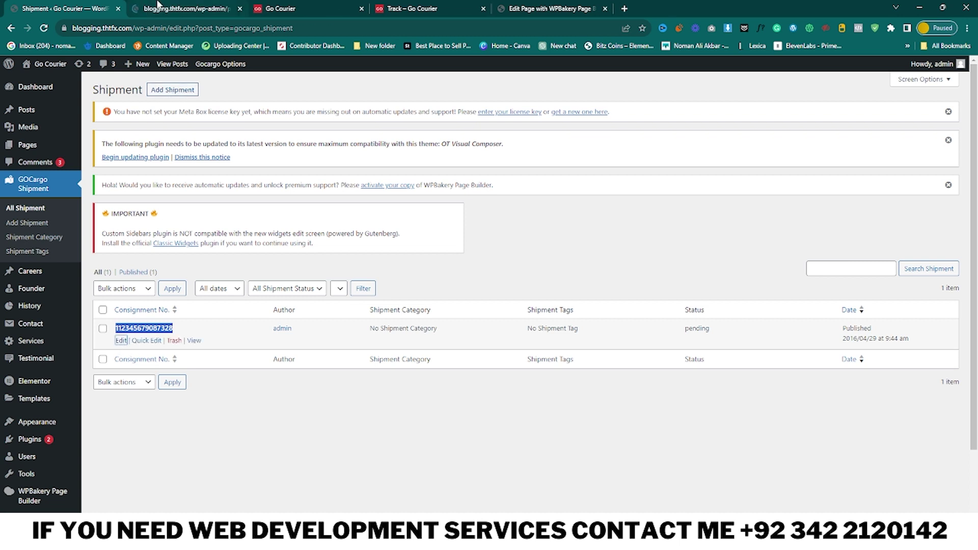
left_click(178, 9)
scroll(263, 319, "down", 3)
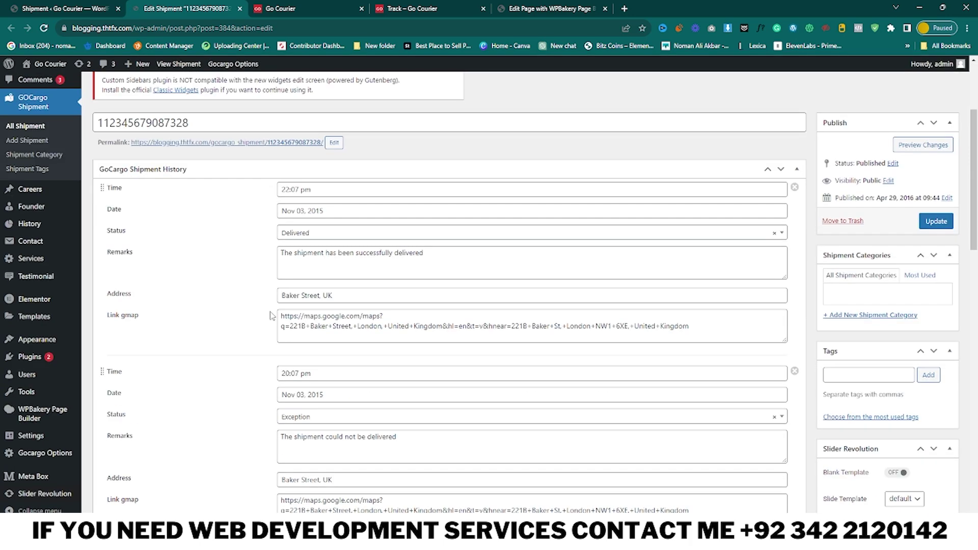
left_click(326, 190)
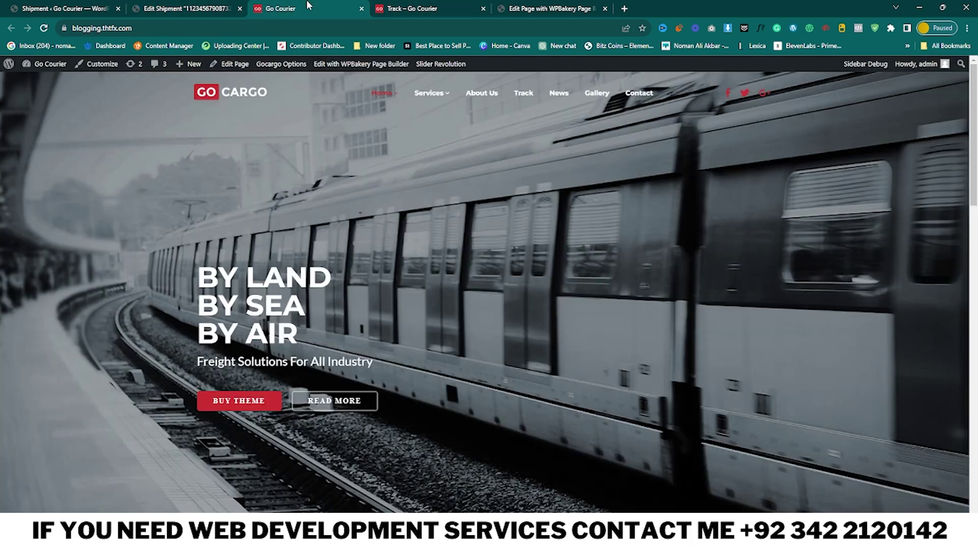
Step: Place the Track page beside the edit tab and compare the first entry's 22:07 pm time
left_click(345, 8)
left_click(384, 7)
left_click_drag(384, 8, 267, 8)
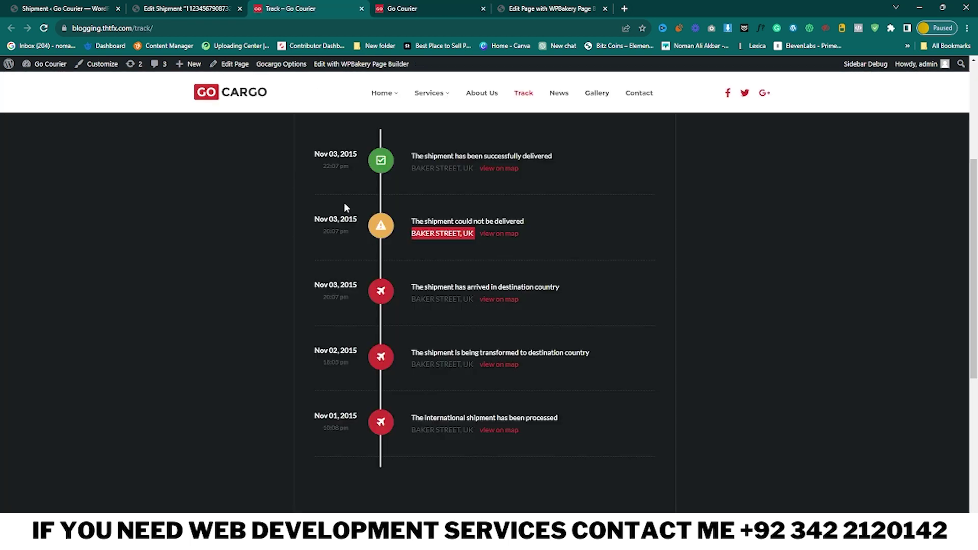
left_click_drag(321, 169, 352, 167)
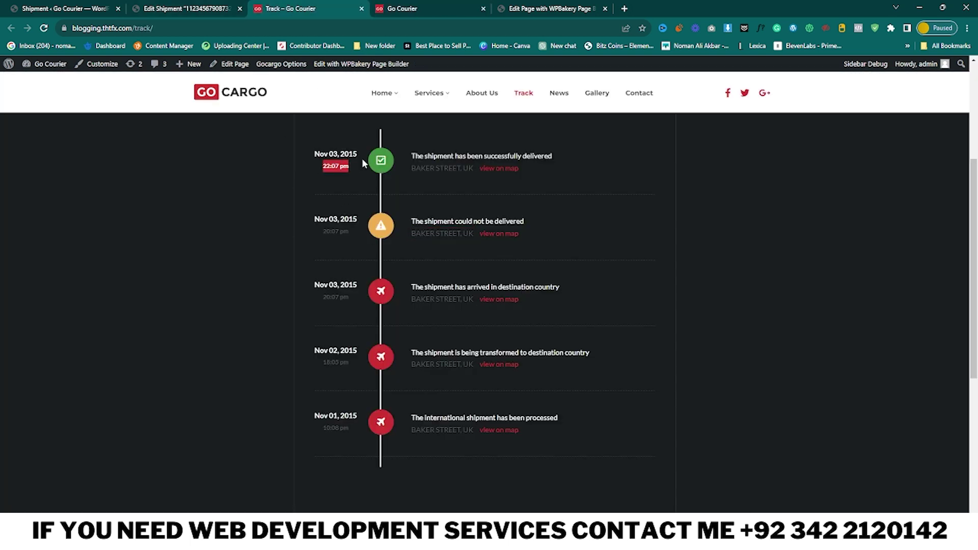
left_click(168, 4)
left_click(291, 7)
Step: Close the first entry's pickers, keeping 22:07 pm on Nov 03, 2015, and open its Status options
left_click(168, 7)
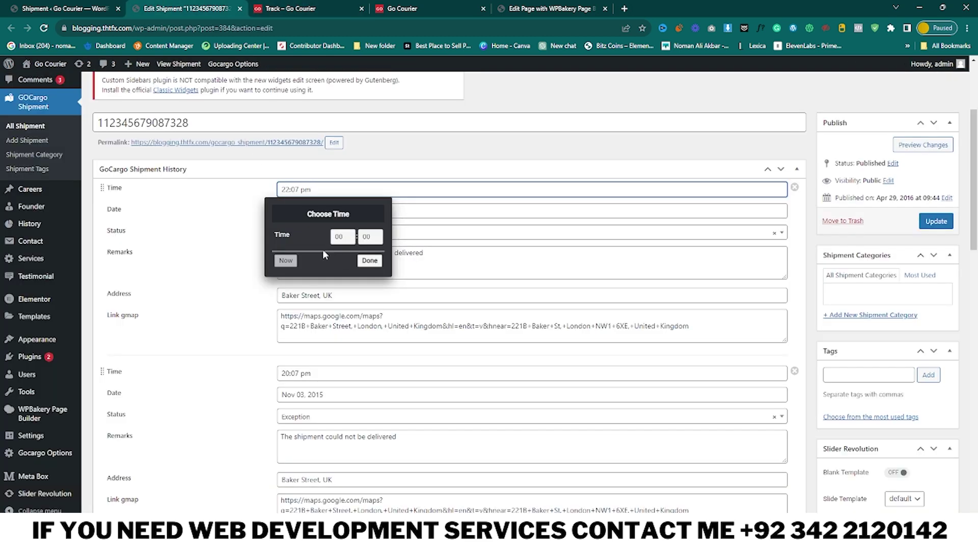
left_click(369, 261)
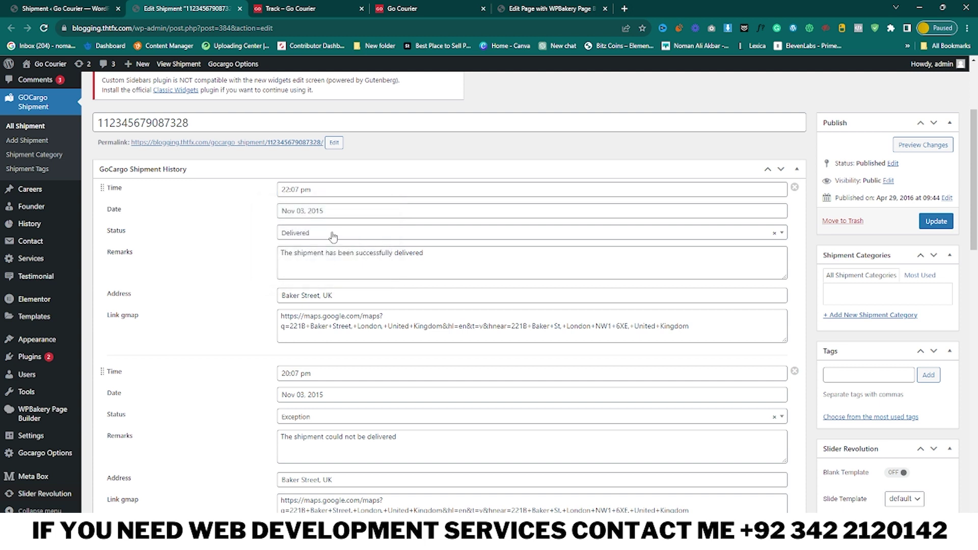
left_click_drag(281, 212, 332, 210)
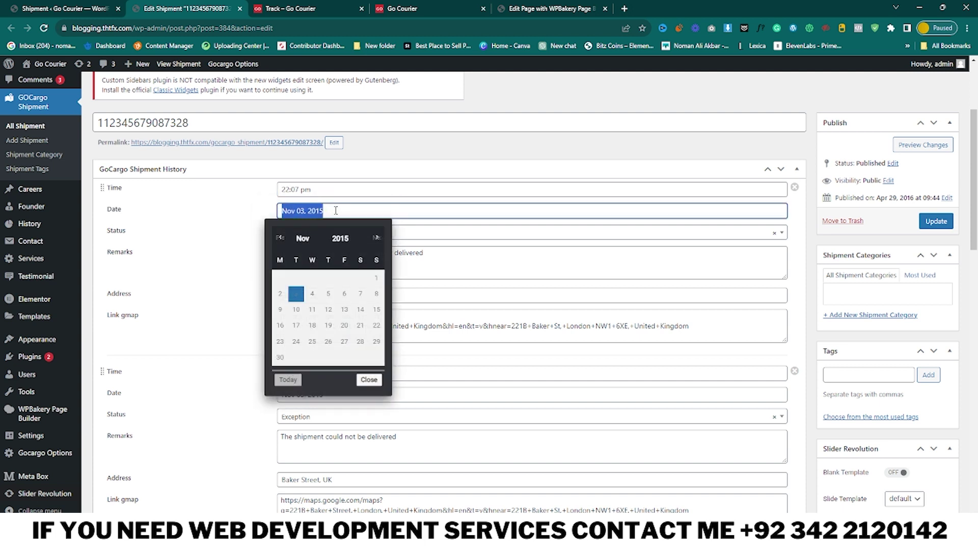
left_click(262, 205)
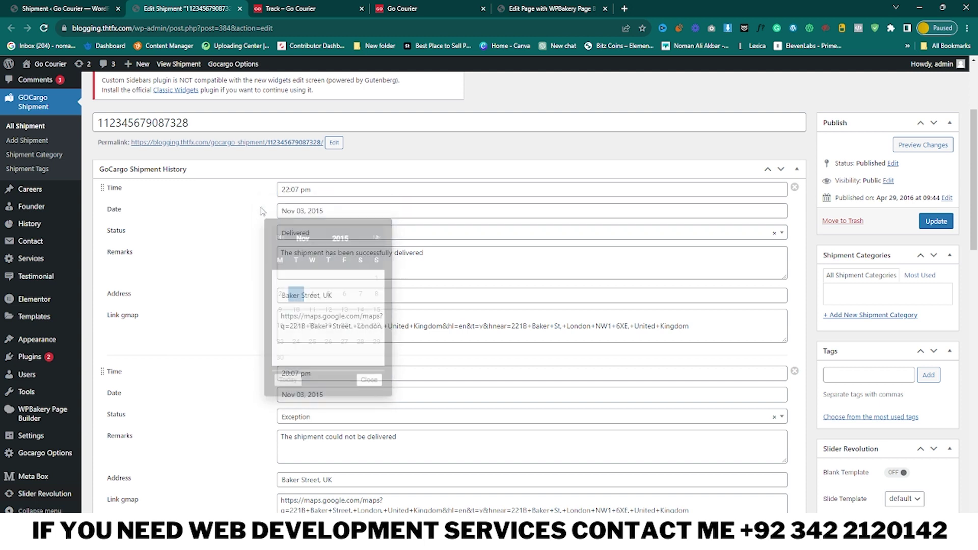
left_click(285, 8)
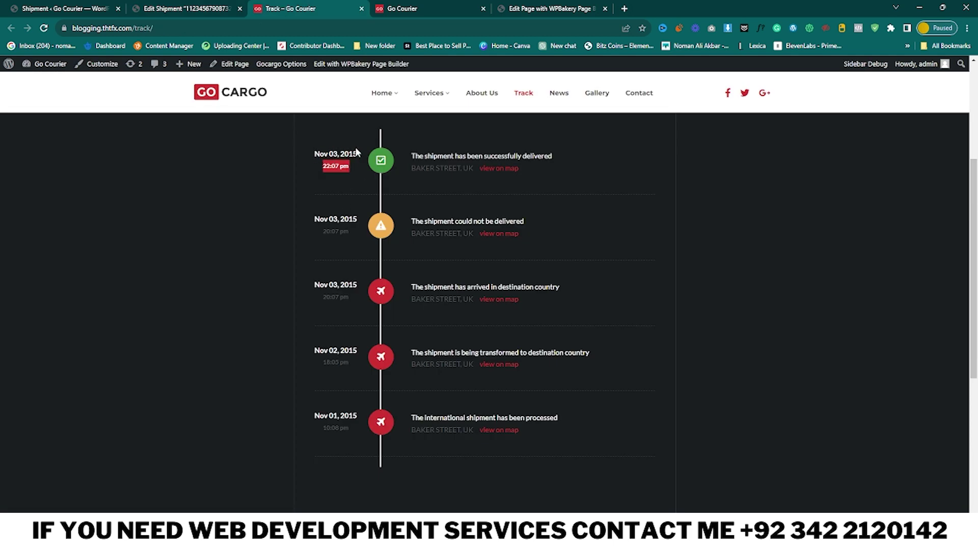
left_click(171, 9)
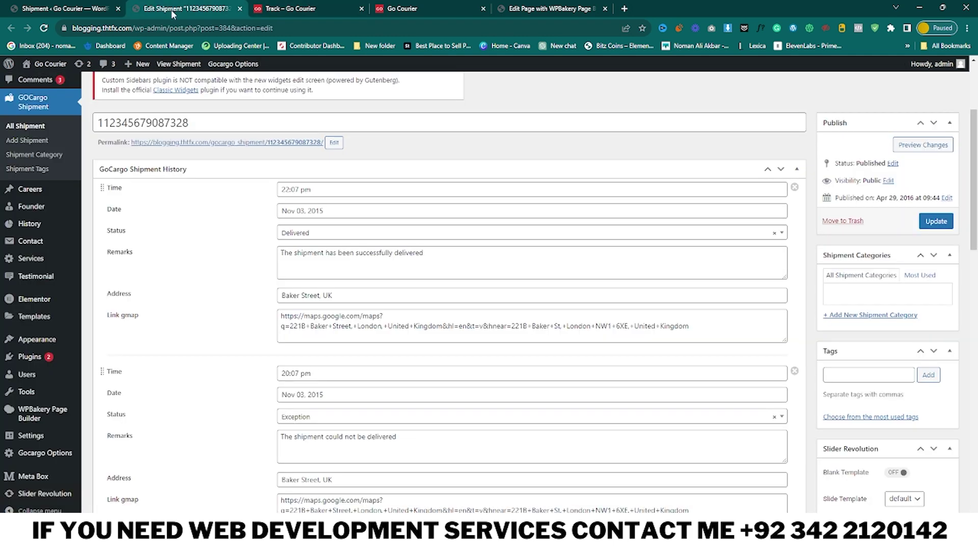
left_click(314, 234)
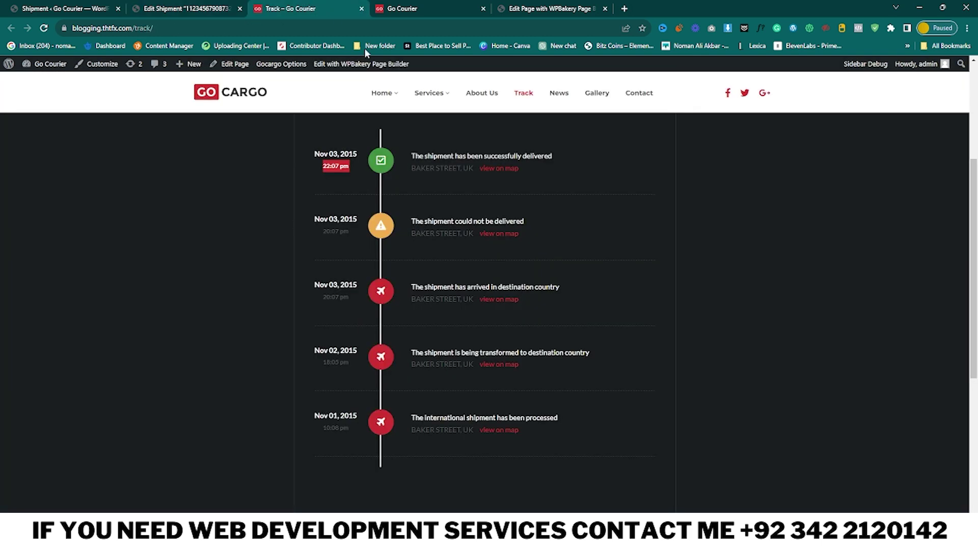
left_click(317, 8)
left_click(199, 5)
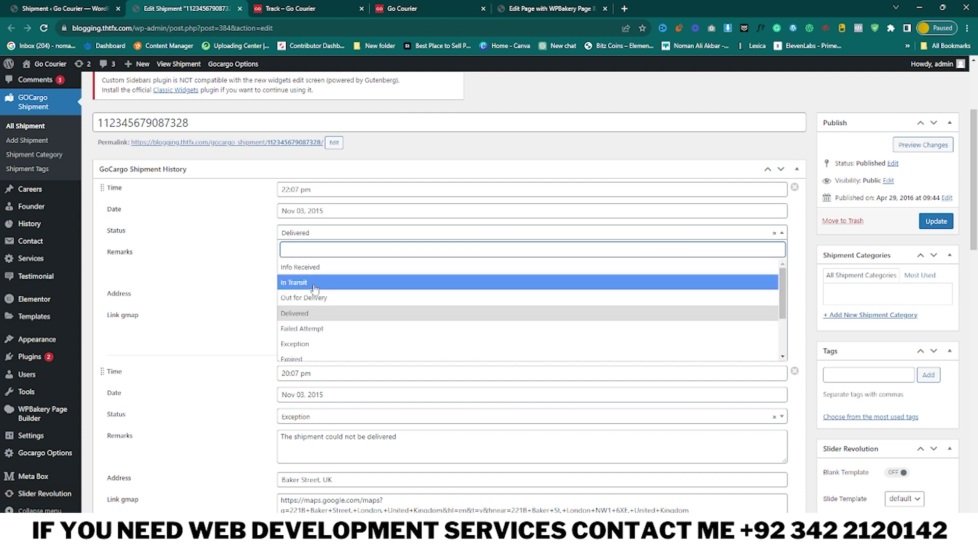
Step: Set the first entry's status to In Transit, update, and re-run TRACK IT to confirm it
left_click(330, 283)
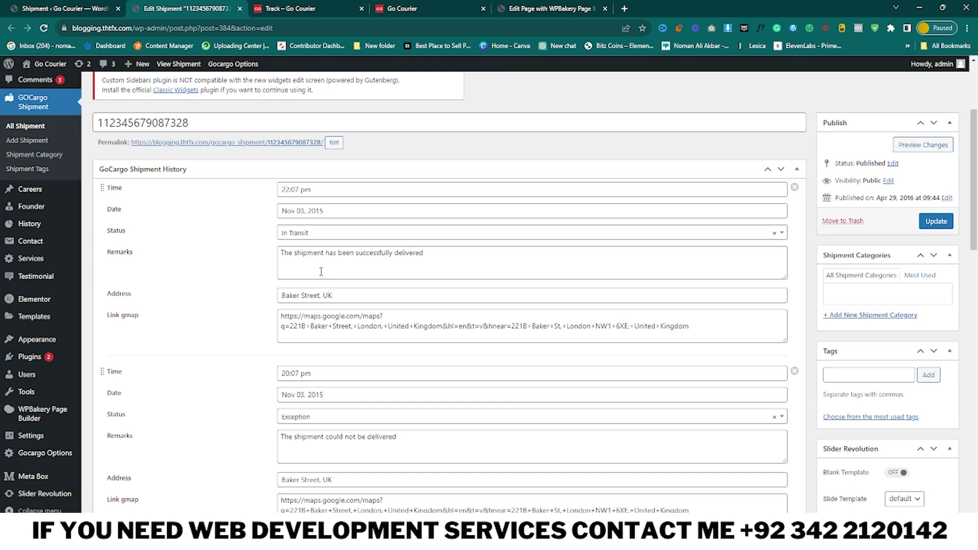
left_click(937, 223)
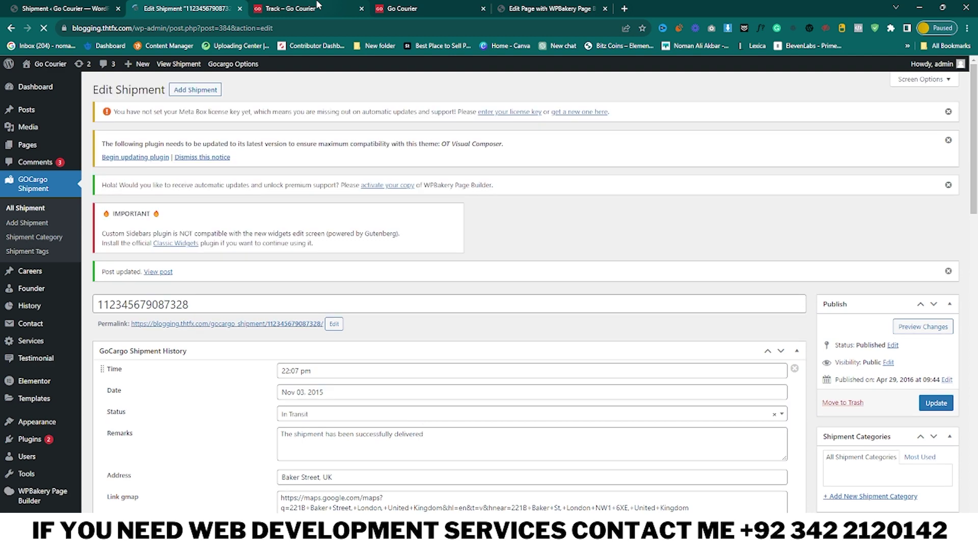
left_click(319, 7)
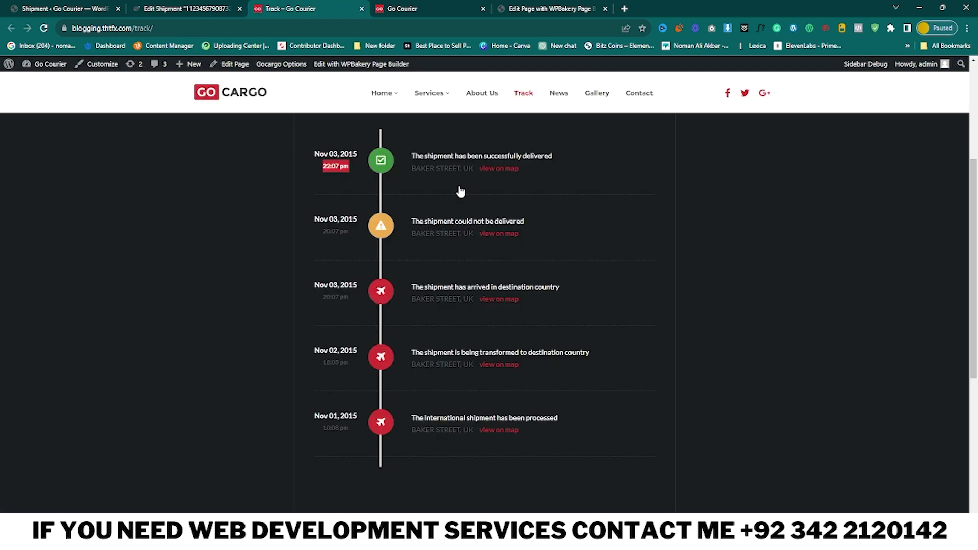
scroll(535, 229, "up", 4)
left_click(628, 170)
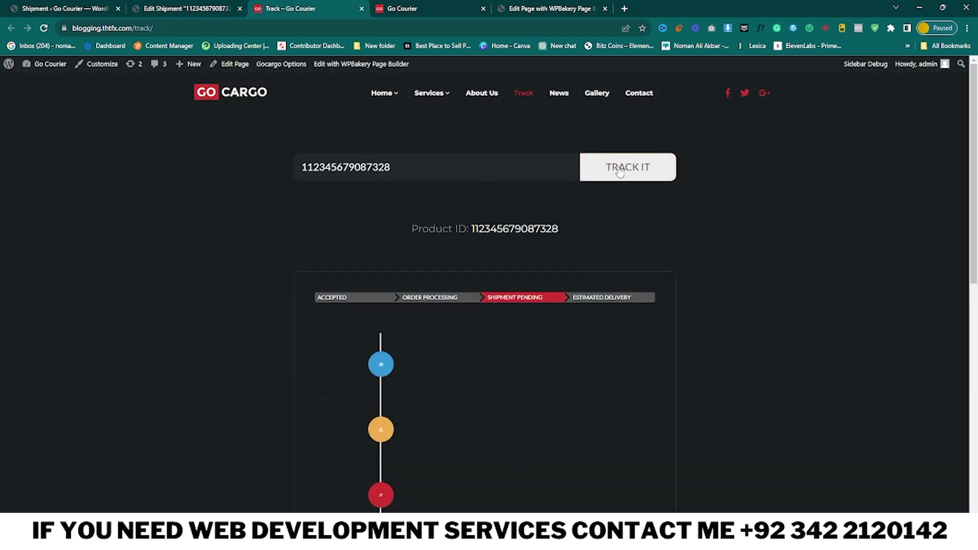
scroll(536, 228, "down", 3)
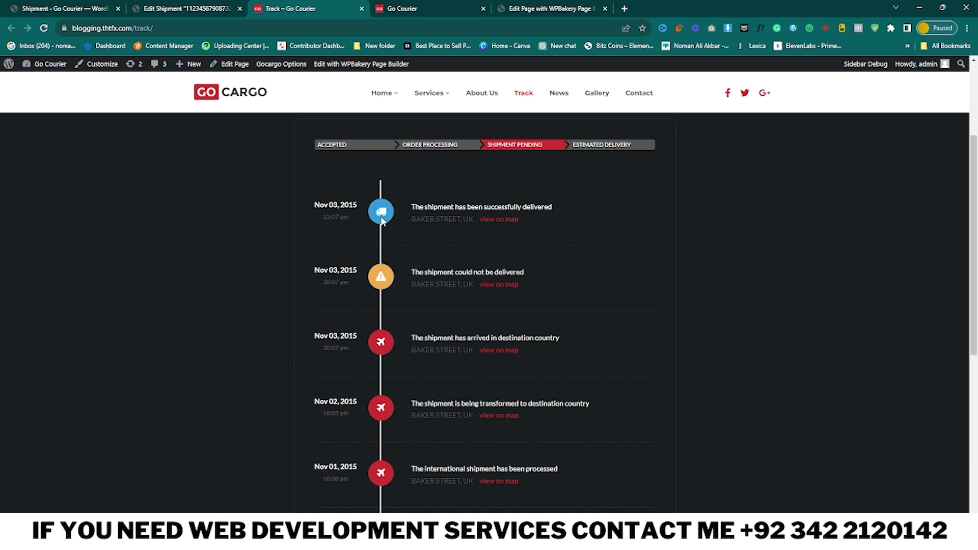
left_click(223, 6)
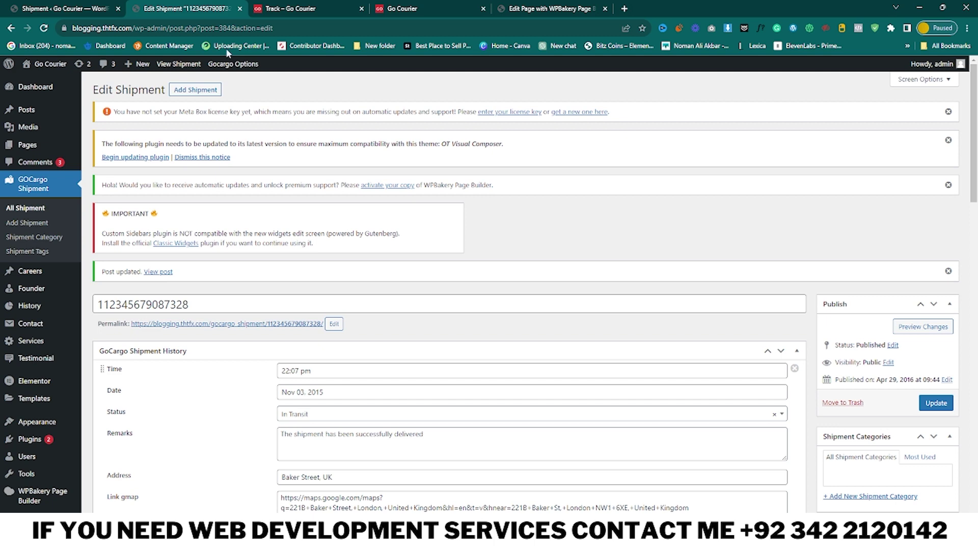
Step: Change the first history entry's status to Pending and update the shipment
scroll(316, 331, "down", 2)
left_click(376, 316)
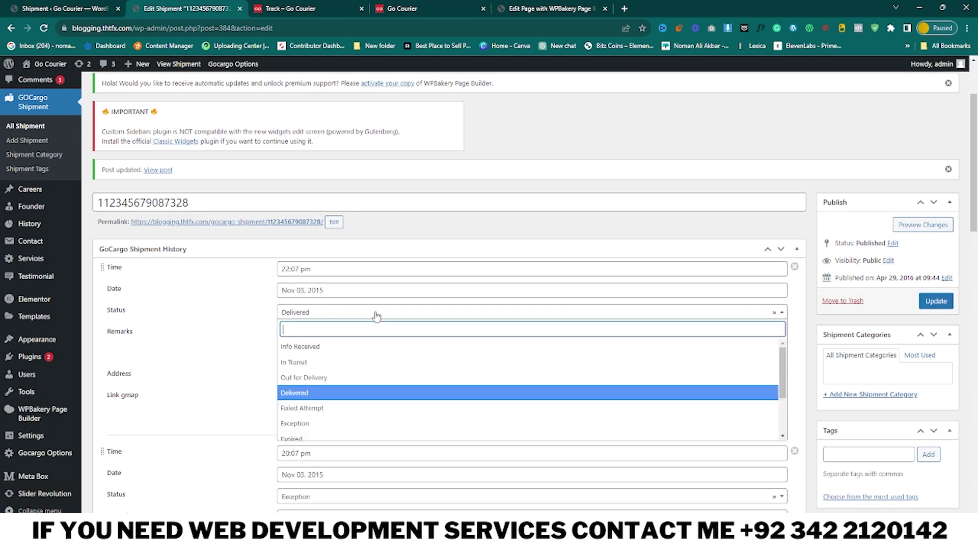
scroll(359, 375, "down", 1)
scroll(344, 377, "up", 1)
scroll(344, 377, "down", 2)
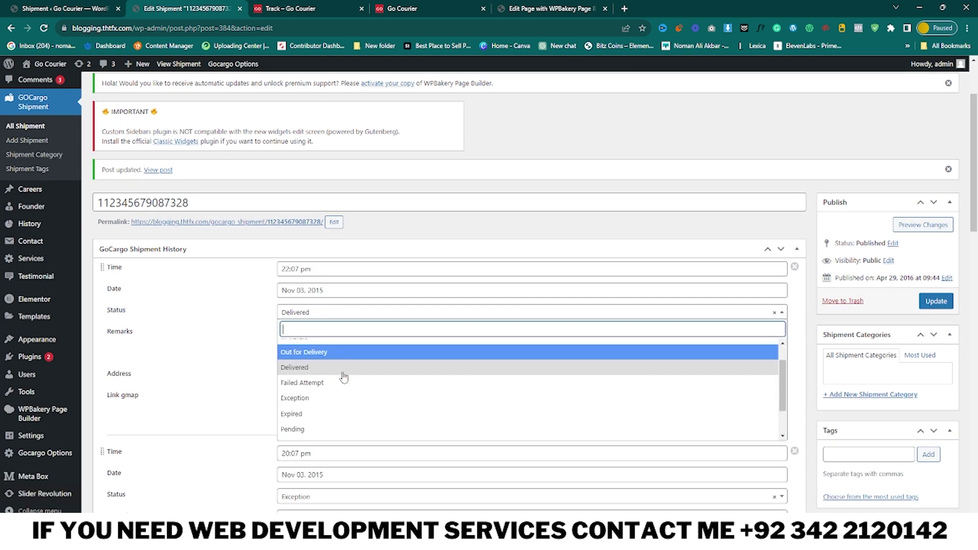
left_click(318, 405)
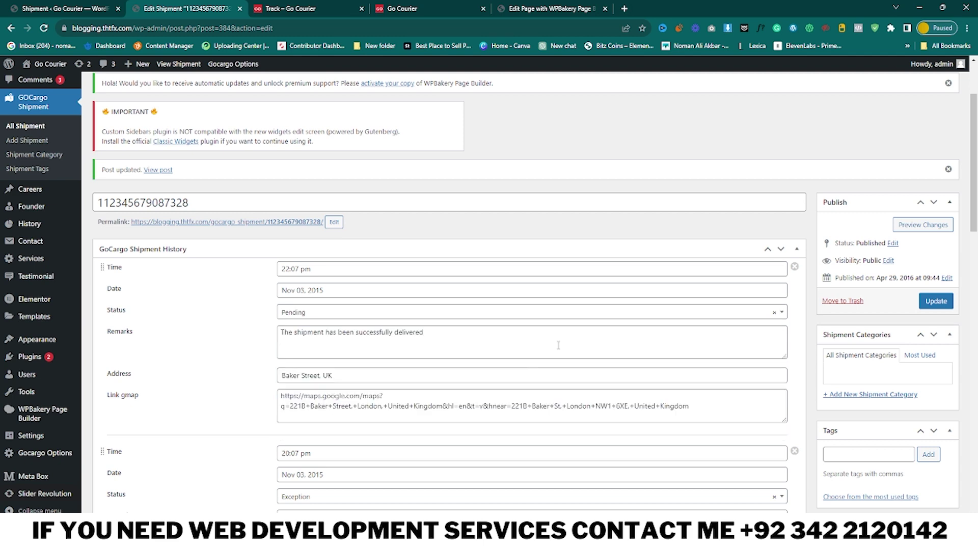
left_click(932, 304)
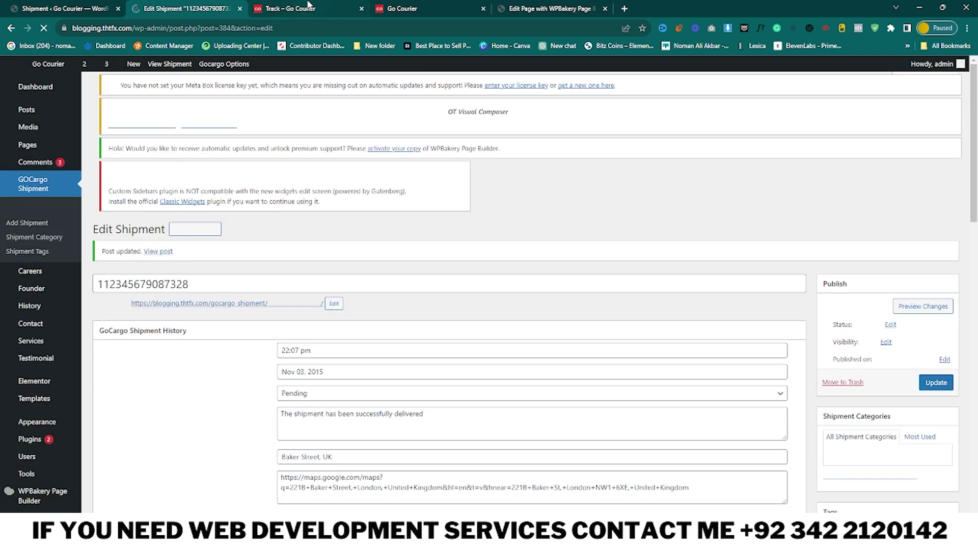
Step: Re-run the tracking lookup to confirm the Pending status, then return to the edit page
left_click(308, 5)
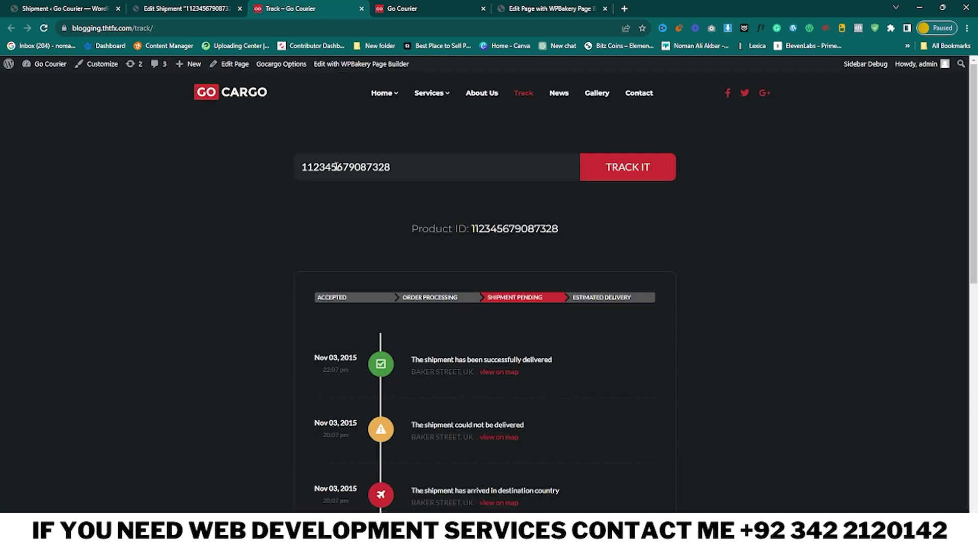
left_click(630, 174)
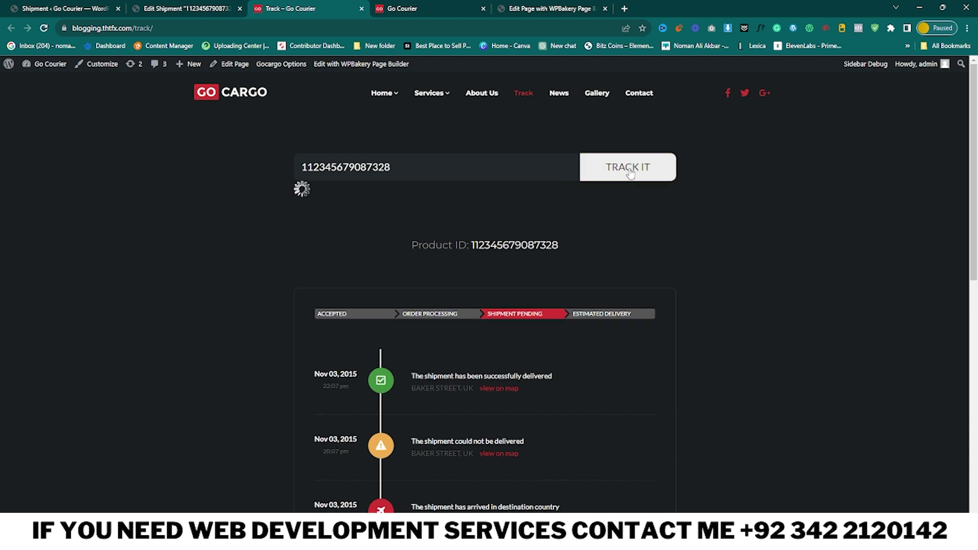
scroll(610, 181, "down", 4)
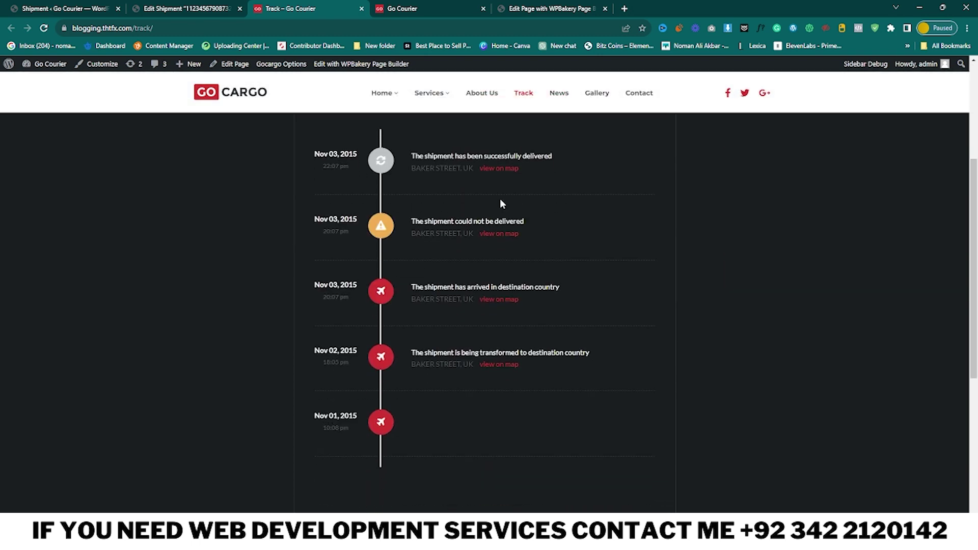
scroll(499, 197, "up", 2)
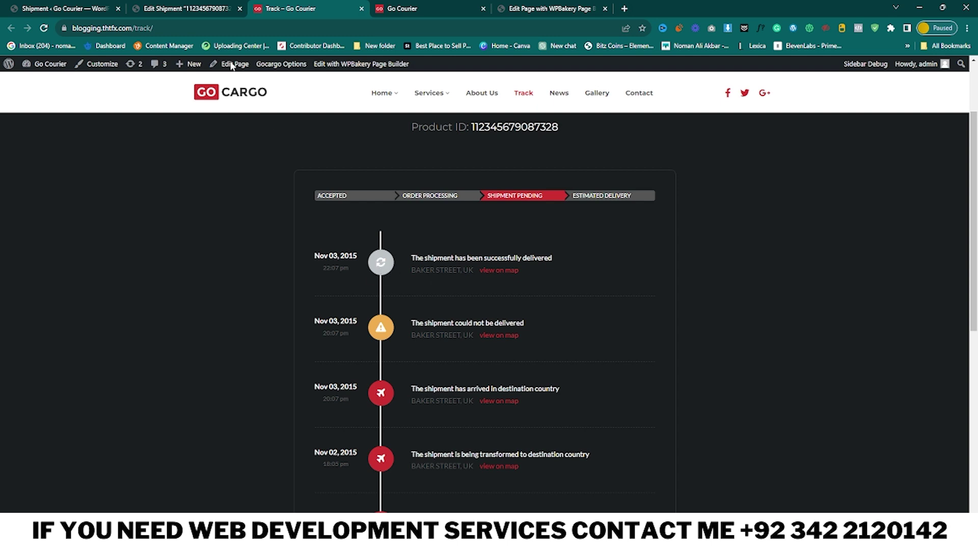
left_click(184, 7)
scroll(427, 320, "down", 1)
scroll(427, 320, "down", 1)
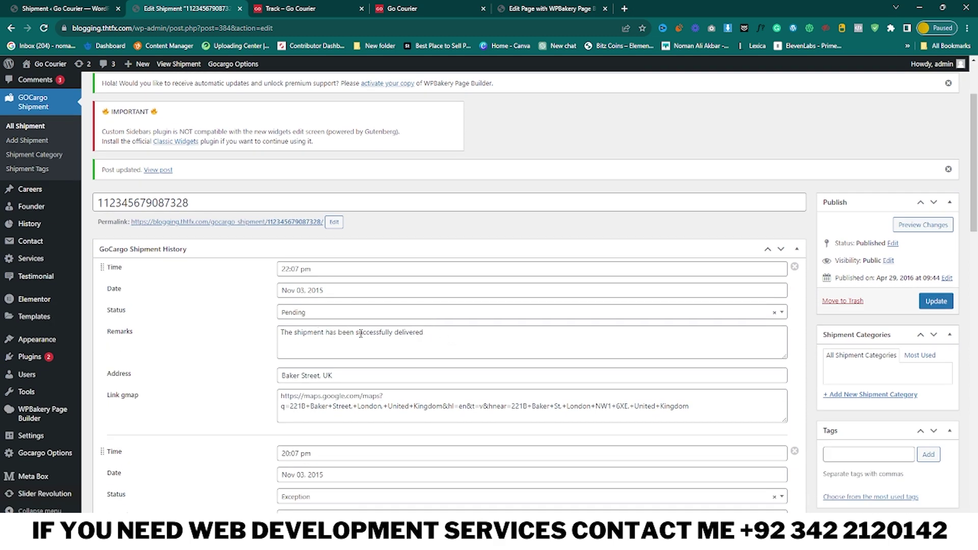
Step: Replace 'successfully delivered' in the first entry's remark with 'Pending' and update
left_click_drag(357, 335, 499, 336)
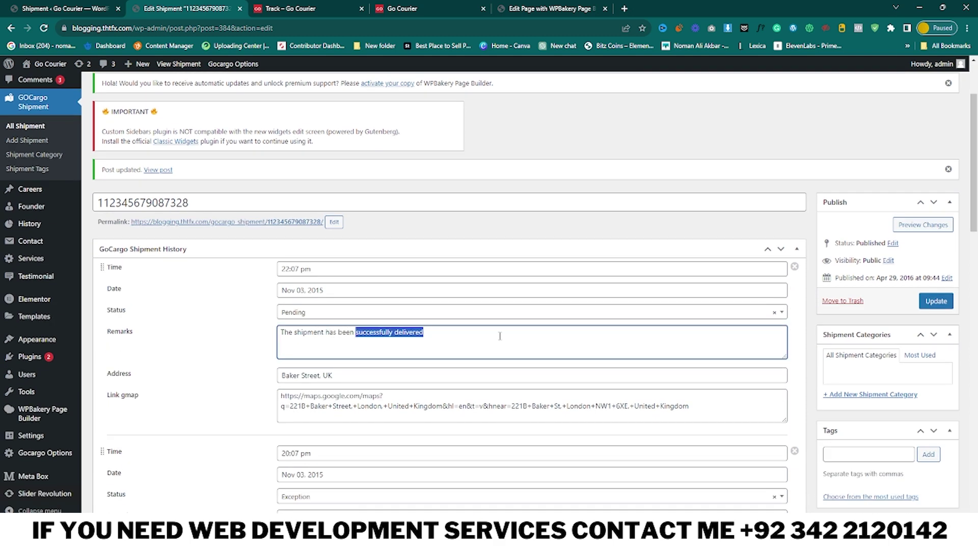
type("Pending")
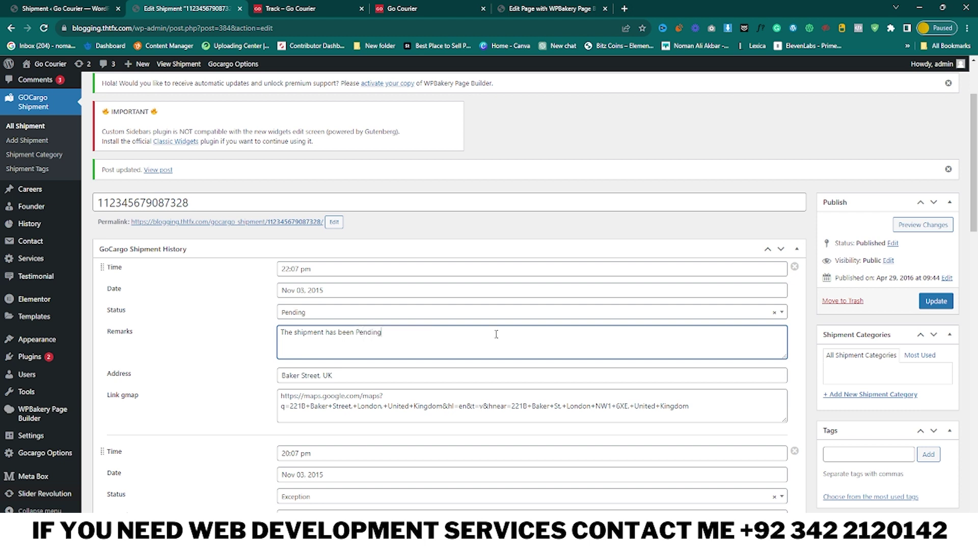
left_click(939, 307)
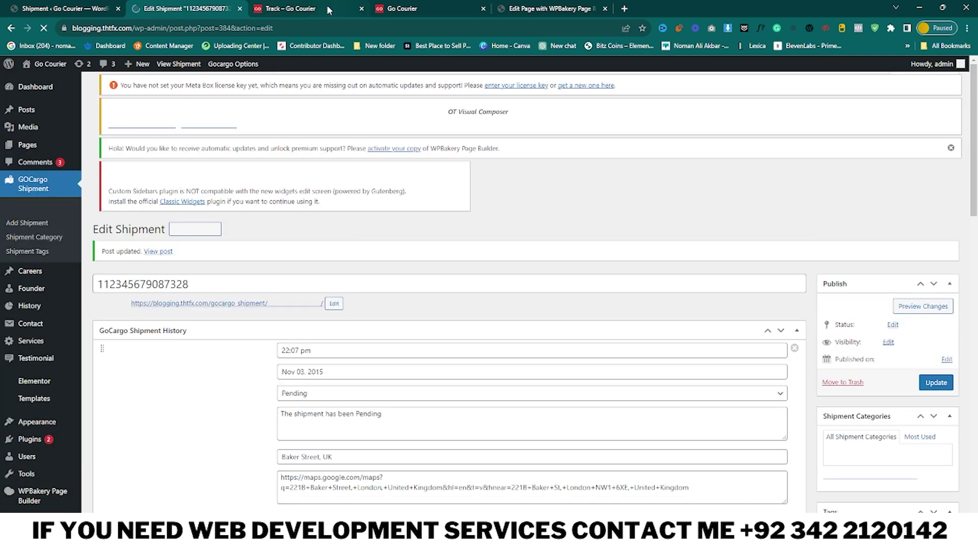
Step: Refresh the Track page lookup to check the remark 'The shipment has been Pending'
left_click(306, 8)
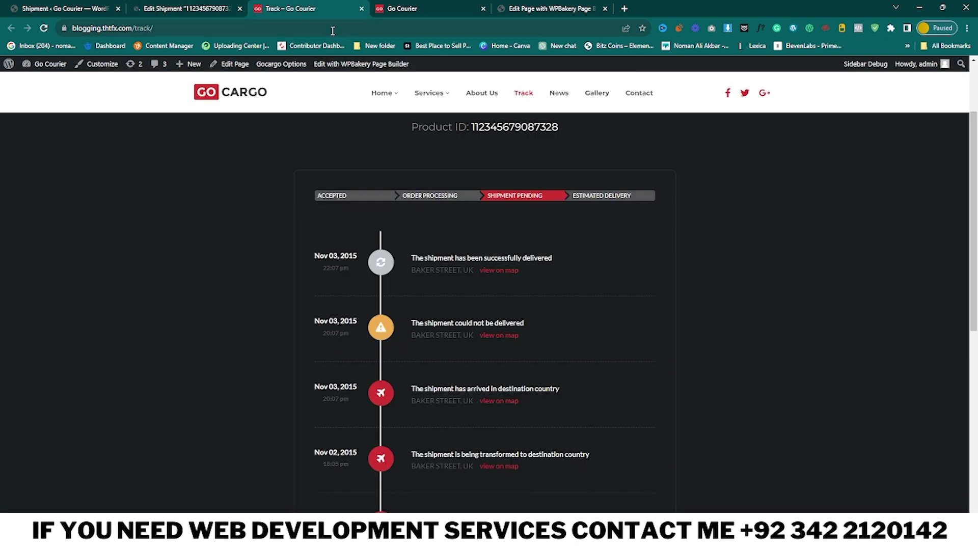
mouse_move(431, 97)
scroll(566, 200, "up", 3)
left_click(645, 158)
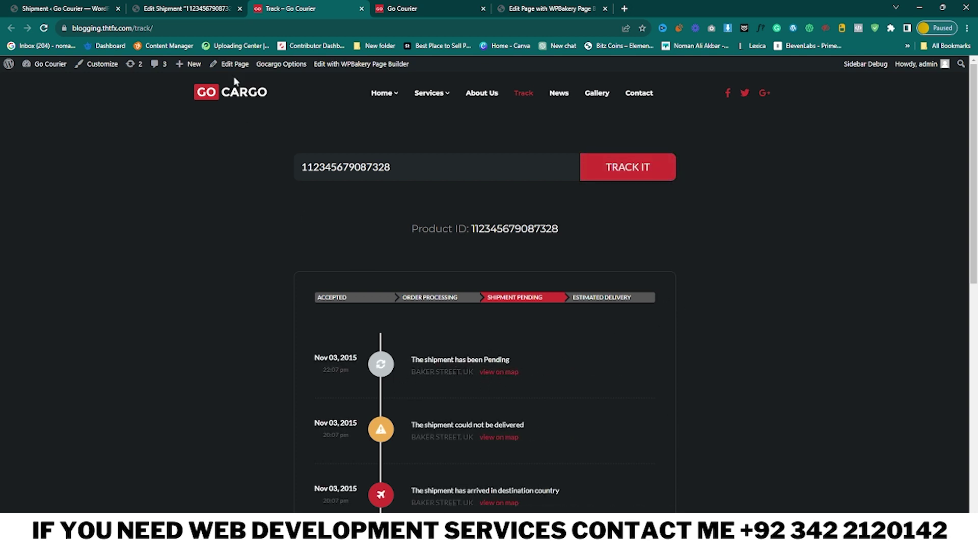
left_click(199, 8)
scroll(407, 331, "down", 3)
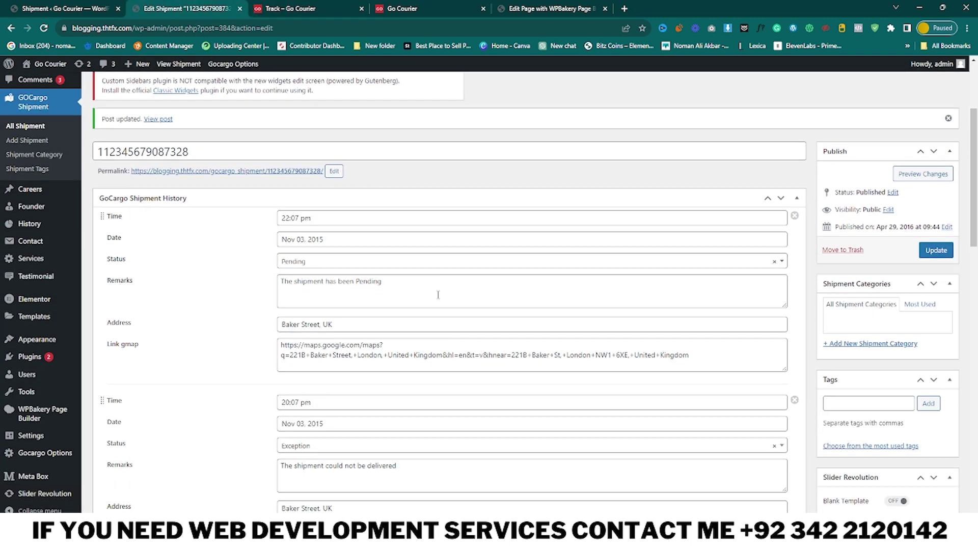
scroll(296, 318, "down", 2)
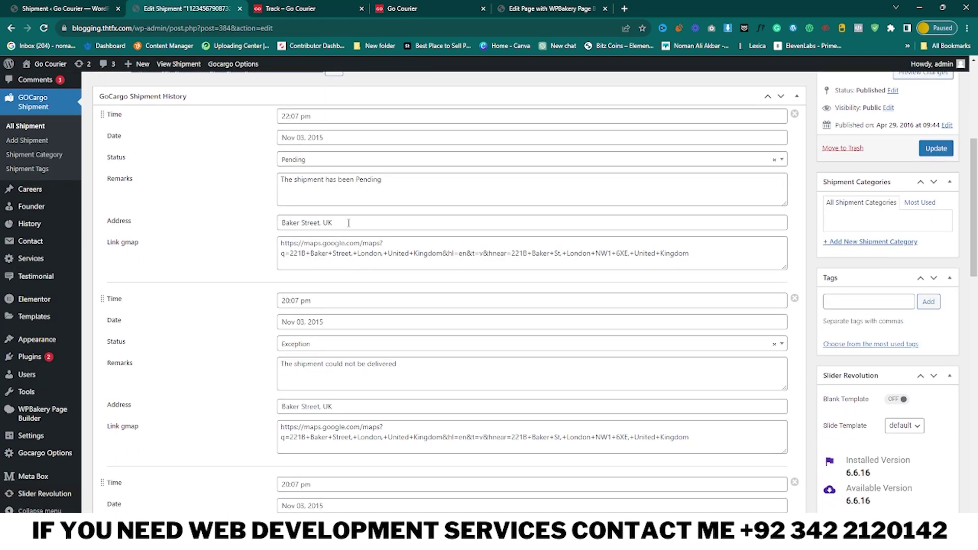
key("ctrl+Tab")
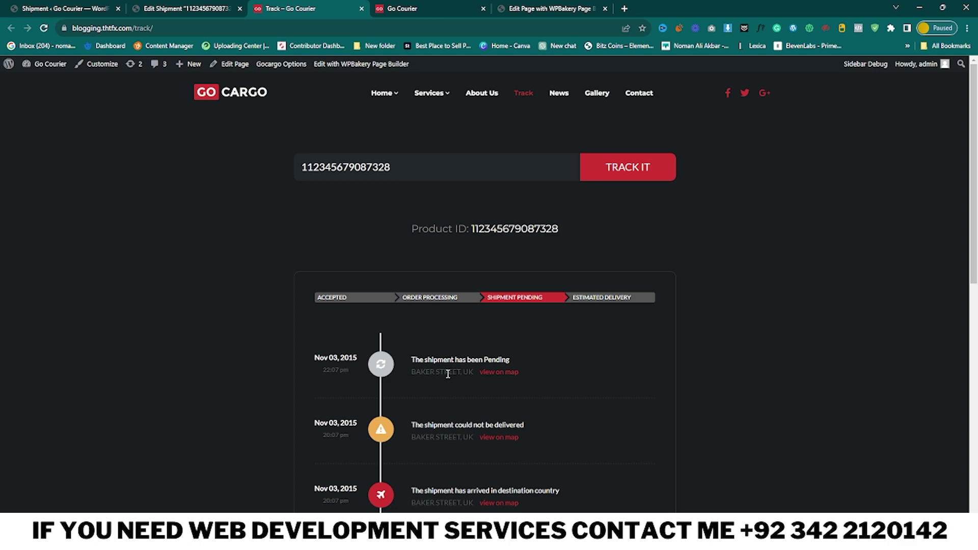
left_click(209, 15)
scroll(345, 172, "down", 3)
Step: Replace the first entry's address Baker Street, UK with 'United State' and update the shipment
scroll(345, 171, "up", 1)
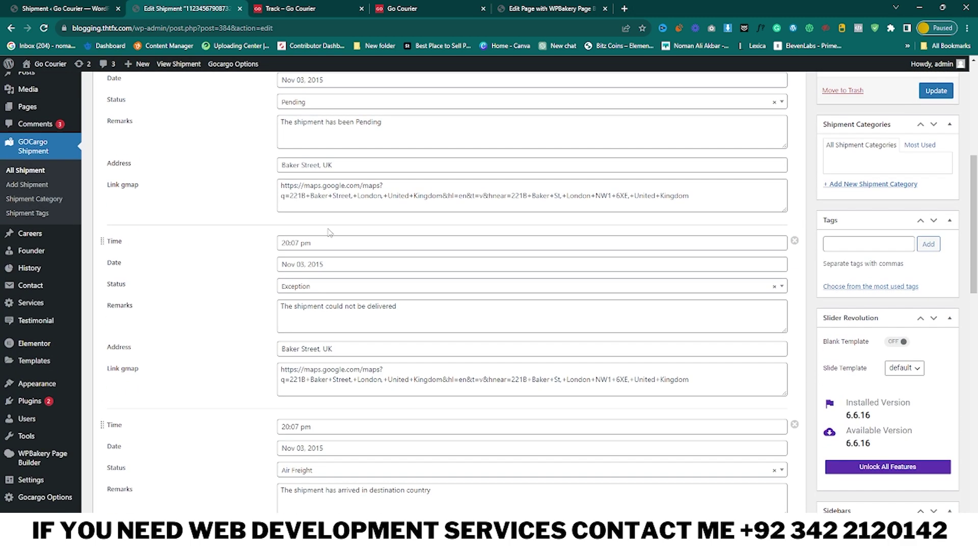
left_click_drag(345, 171, 259, 173)
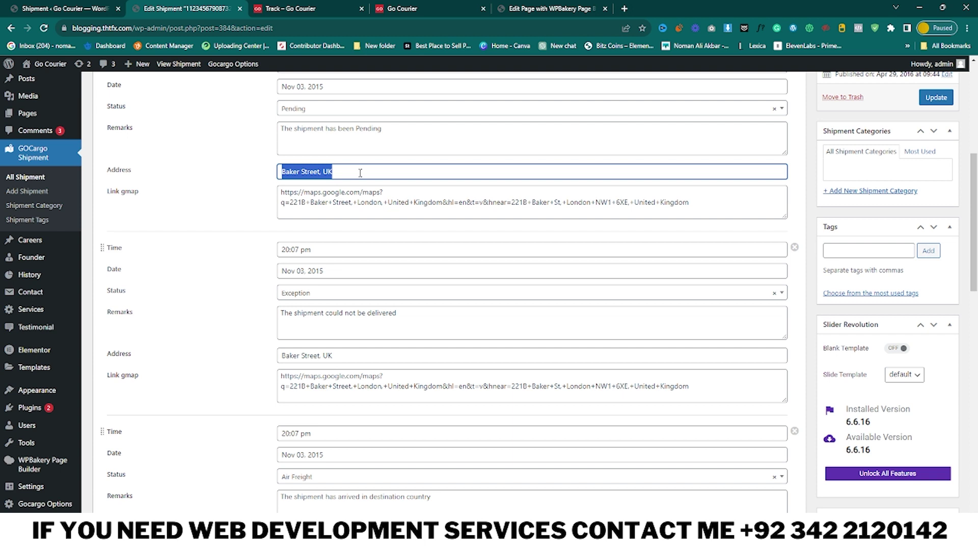
type("United State")
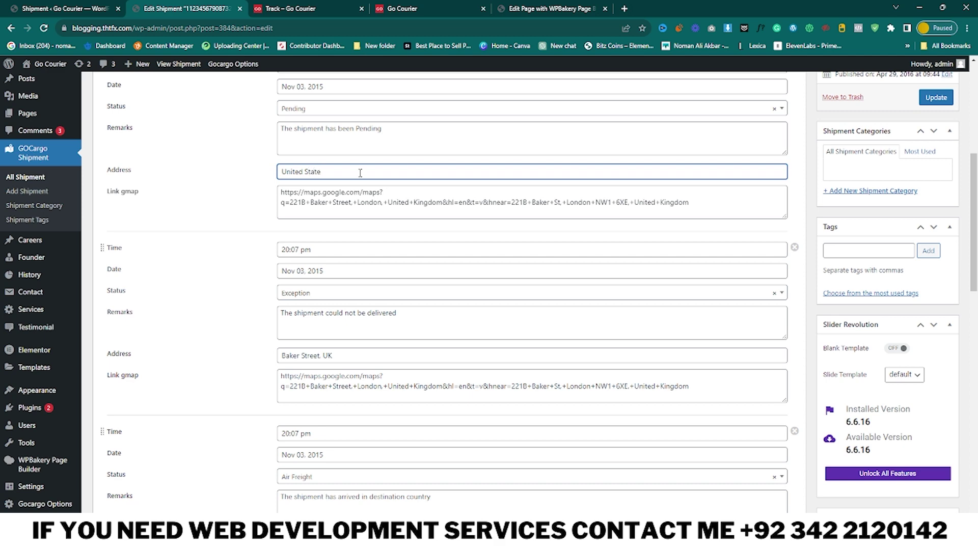
scroll(360, 173, "up", 1)
left_click(933, 148)
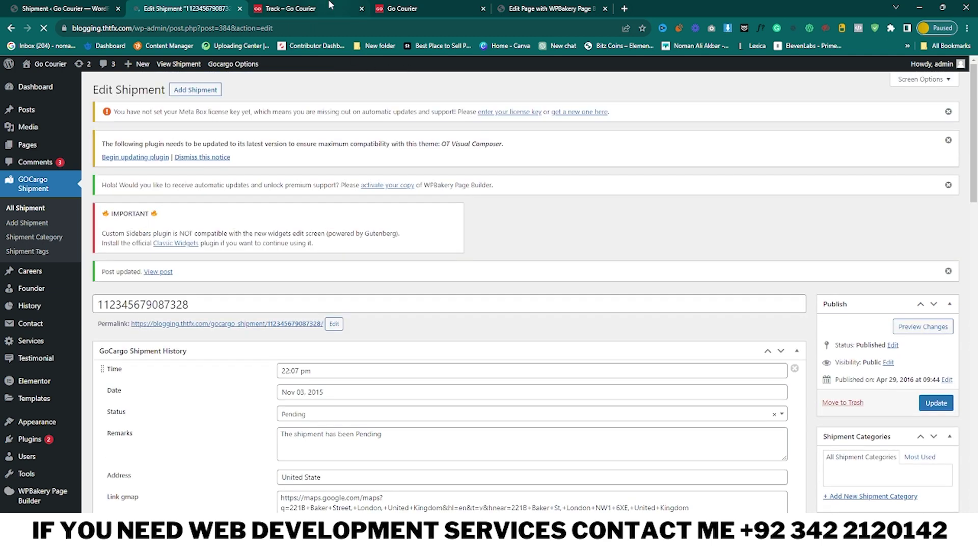
left_click(346, 9)
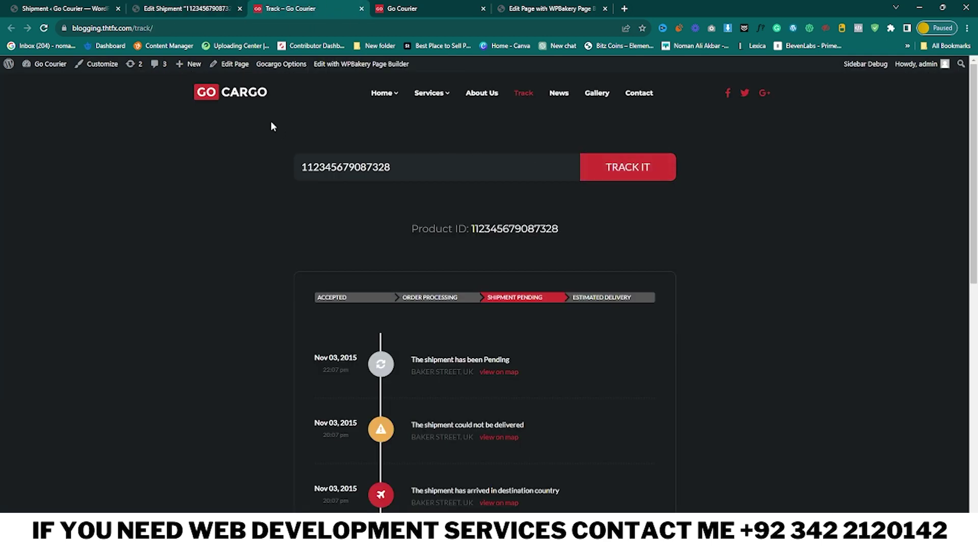
Step: Re-run TRACK IT and confirm the first timeline entry shows UNITED STATE
left_click(629, 168)
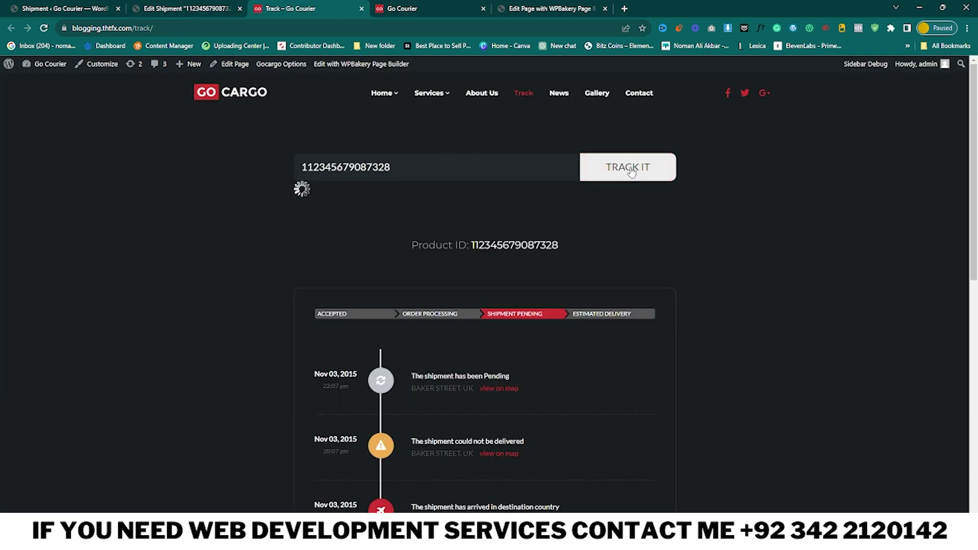
scroll(631, 170, "down", 2)
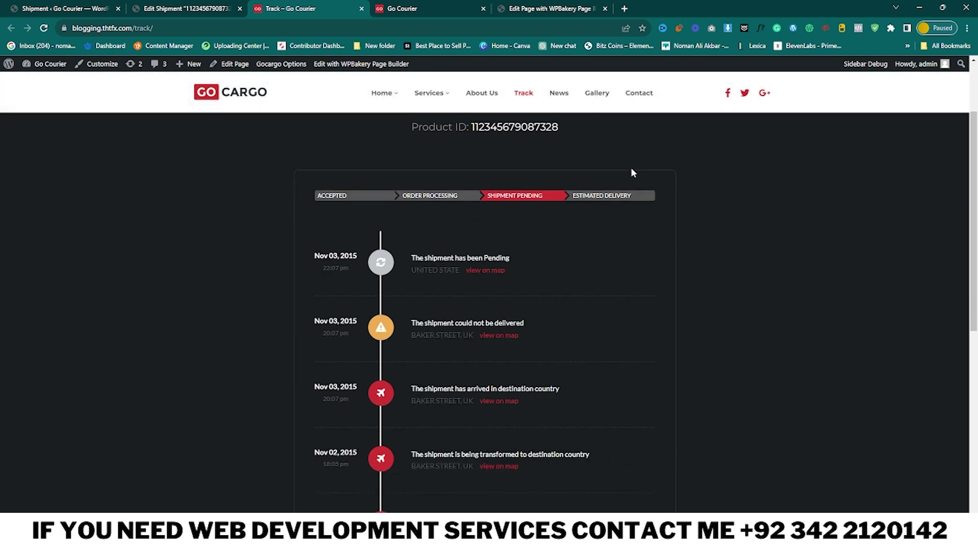
left_click_drag(413, 271, 463, 272)
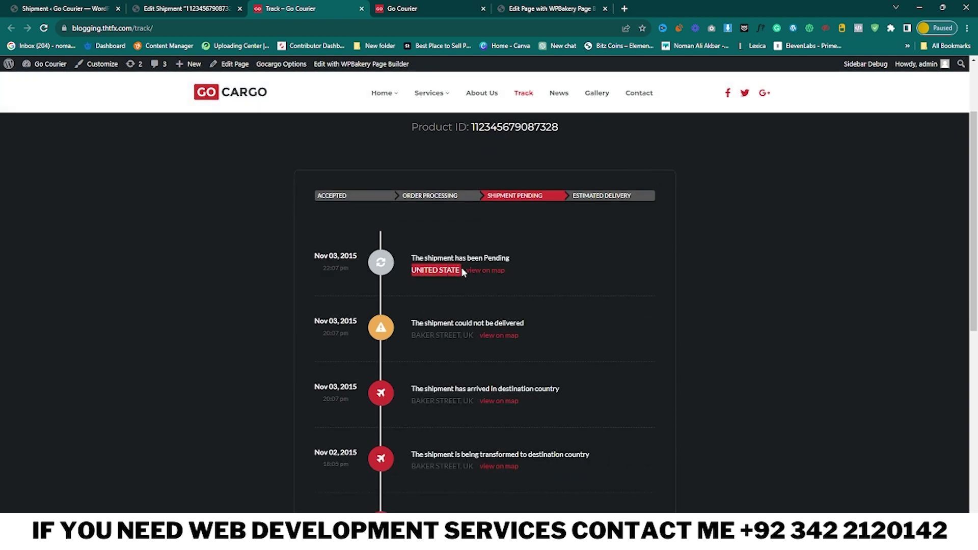
Step: Back in Edit Shipment, open the second history entry's time setting and select its date and time
left_click(173, 8)
scroll(352, 317, "down", 2)
scroll(352, 318, "down", 1)
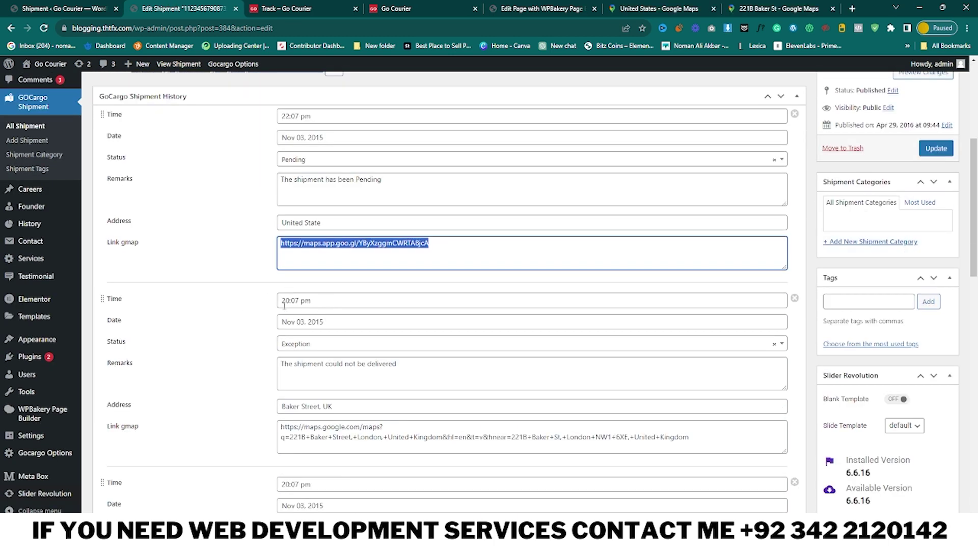
left_click(315, 301)
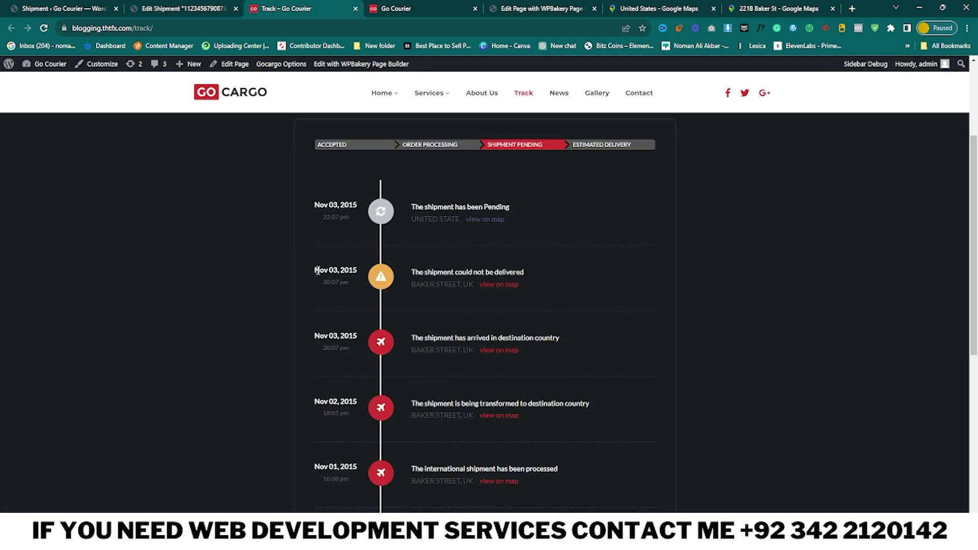
triple_click(332, 273)
Step: Review the 20:07 pm entry's time, date, Exception status, remarks, address and map link
left_click(192, 8)
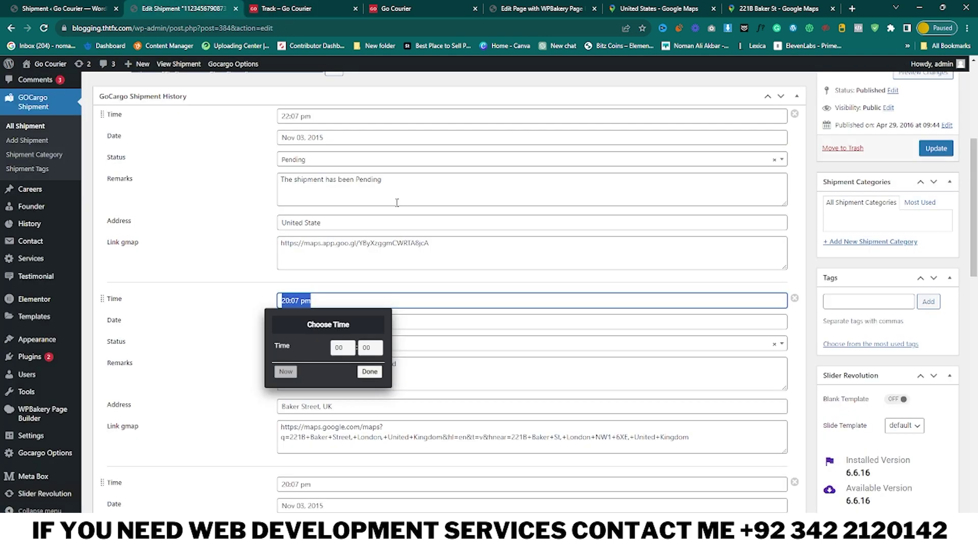
left_click(238, 292)
scroll(332, 214, "down", 4)
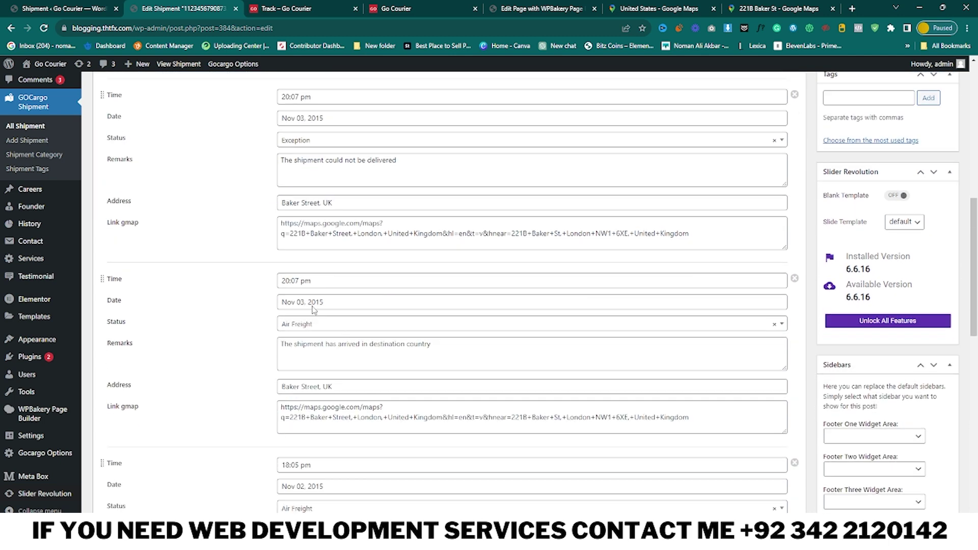
scroll(332, 214, "up", 2)
left_click(333, 200)
left_click(439, 219)
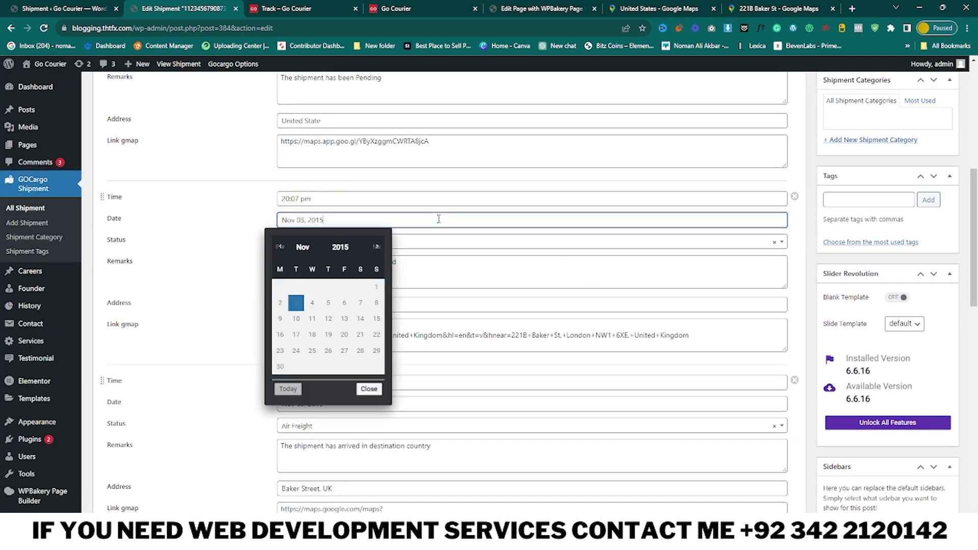
left_click(441, 254)
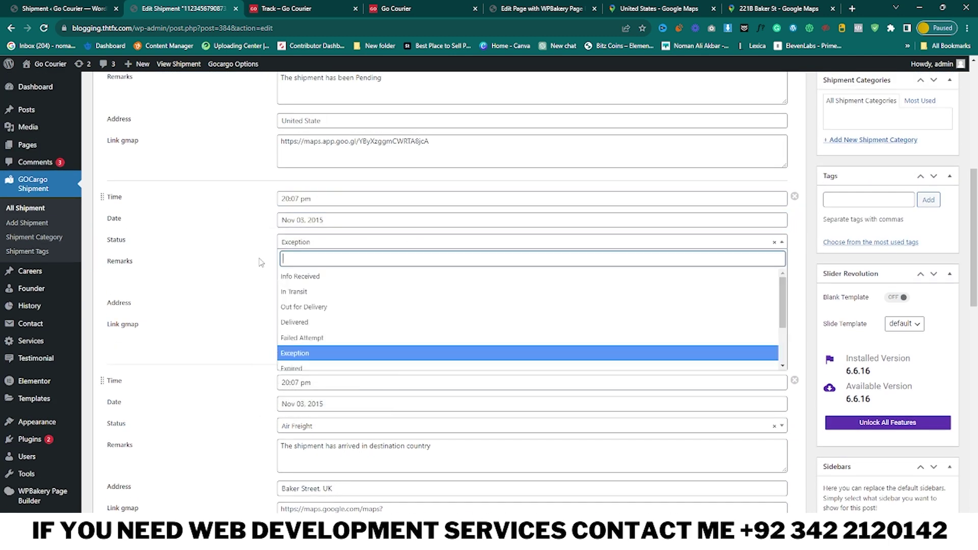
left_click(229, 303)
left_click(344, 271)
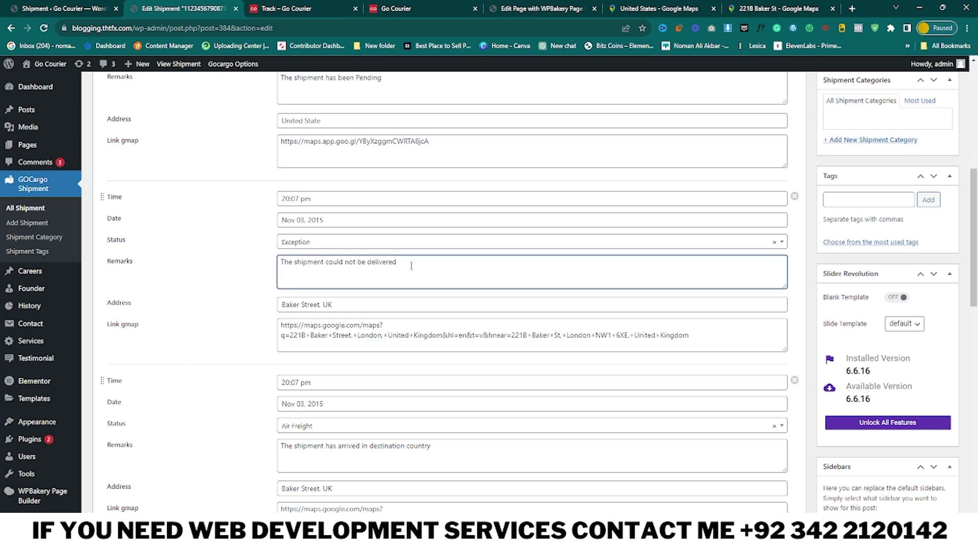
left_click(320, 304)
left_click(315, 325)
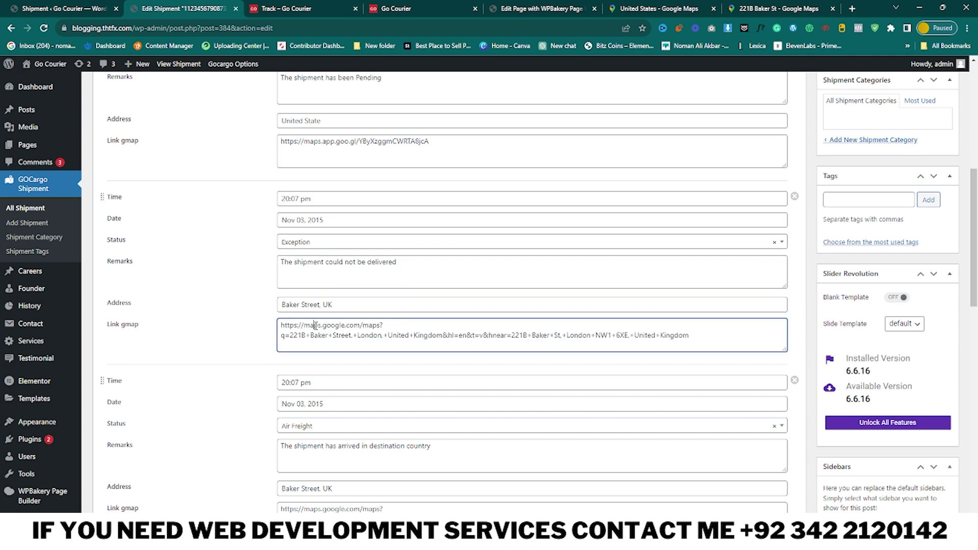
scroll(359, 338, "down", 5)
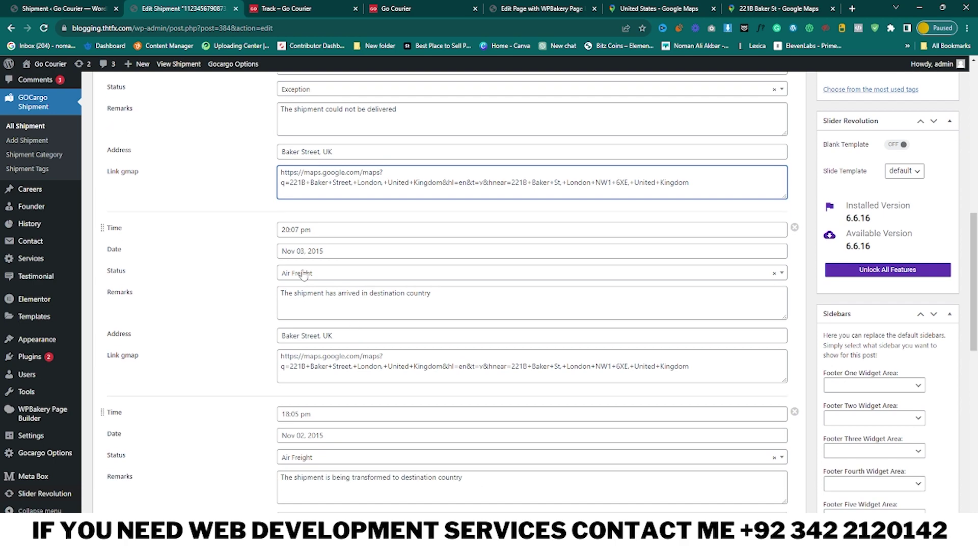
scroll(340, 376, "down", 4)
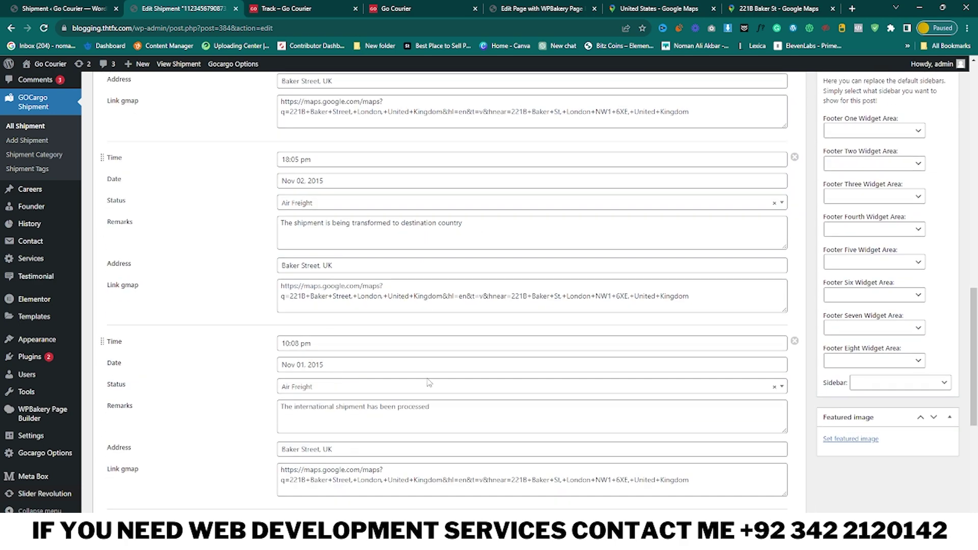
scroll(429, 382, "up", 10)
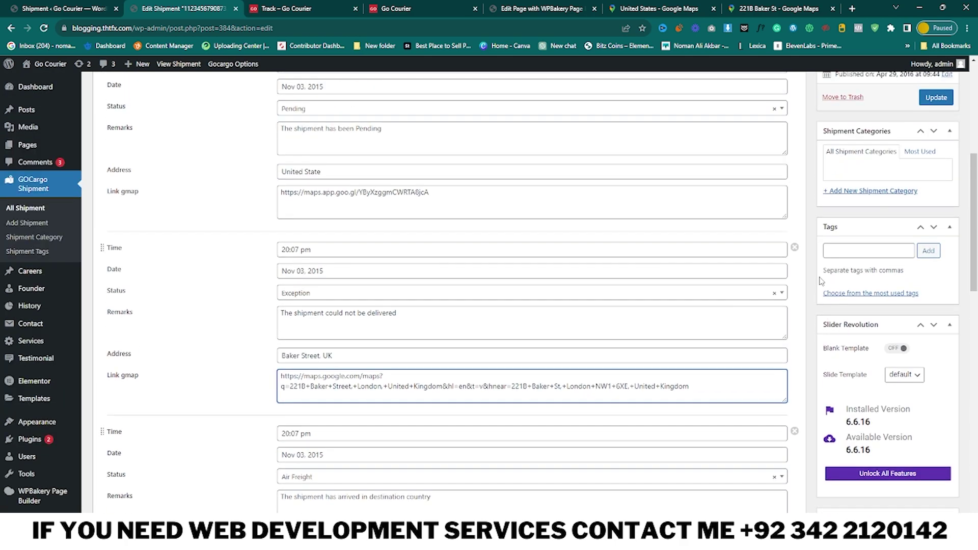
Step: Delete the 20:07 pm Exception and Air Freight, Nov 02 18:05 and Nov 01 10:08 entries, then update
left_click(795, 248)
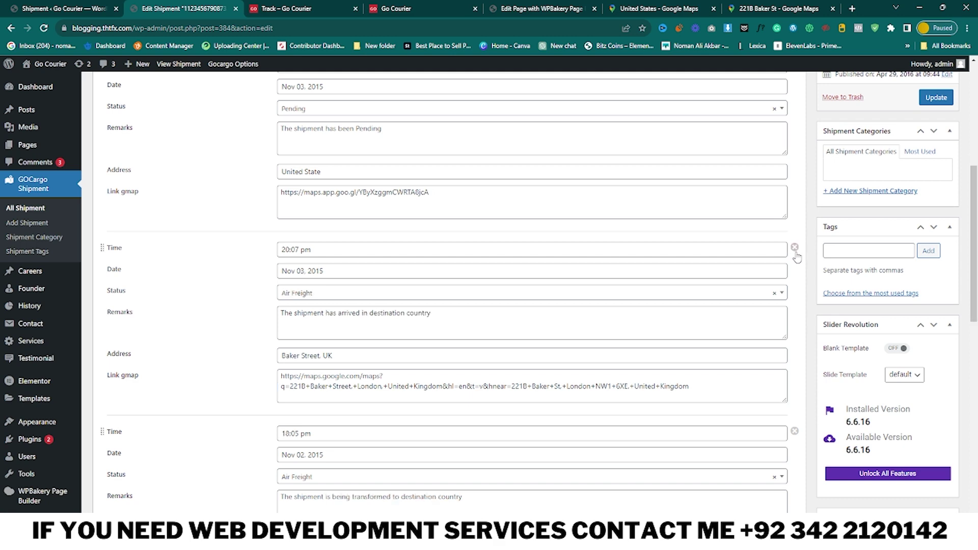
left_click(795, 248)
left_click(794, 248)
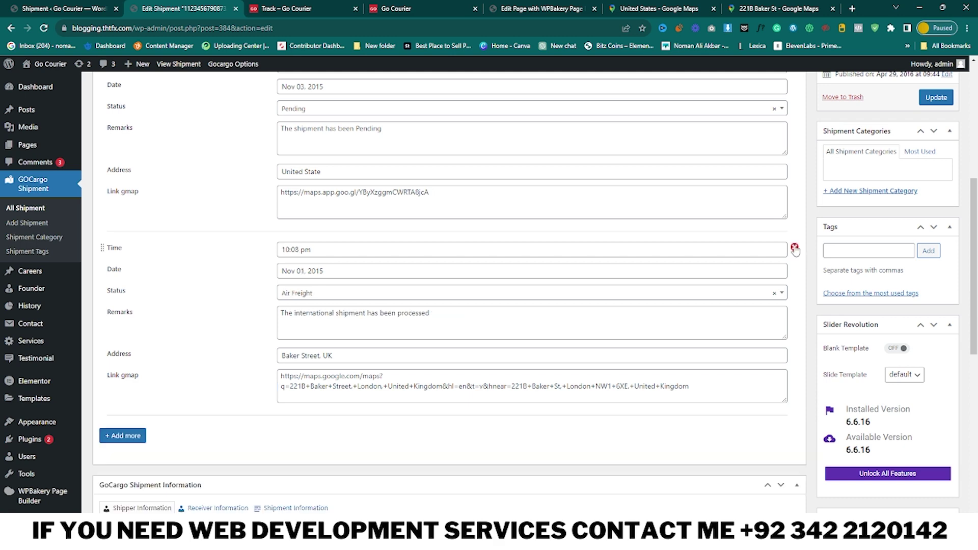
left_click(794, 248)
scroll(518, 297, "up", 3)
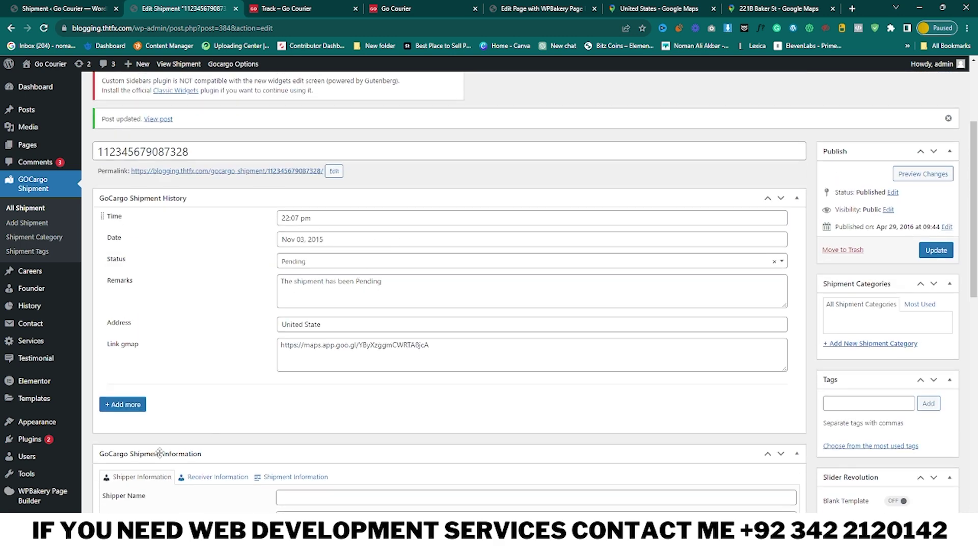
left_click(935, 250)
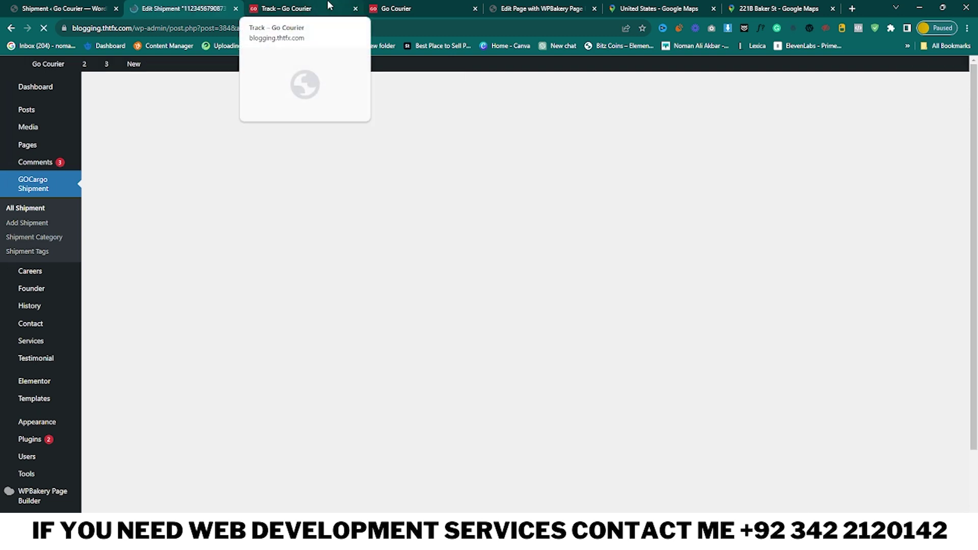
Step: Reload the Track page and look up the autofilled tracking number, showing one Pending UNITED STATE entry
left_click(329, 5)
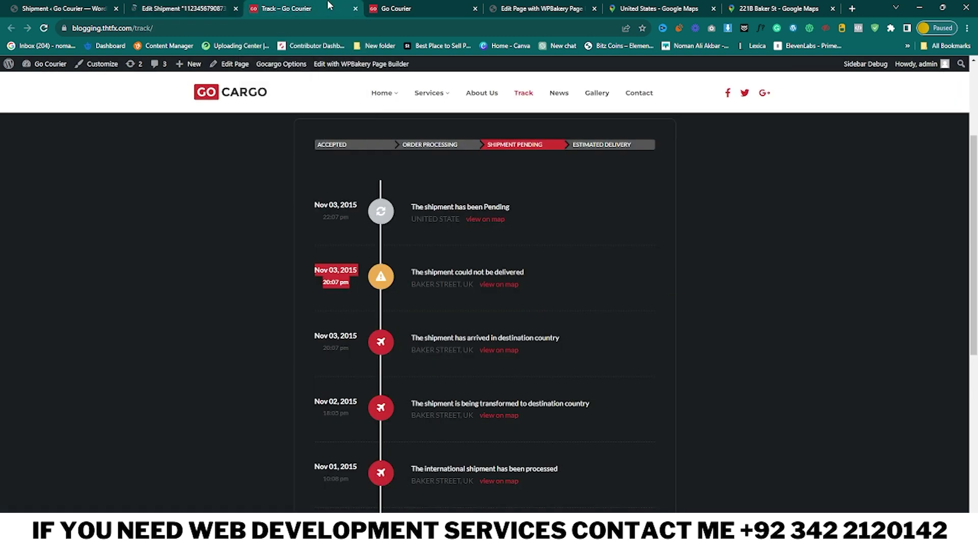
key("F5")
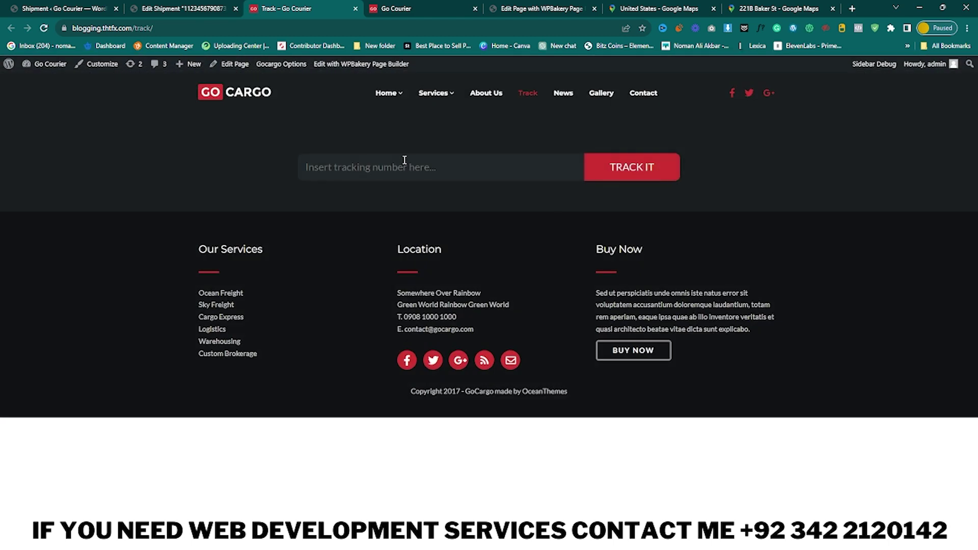
left_click(366, 167)
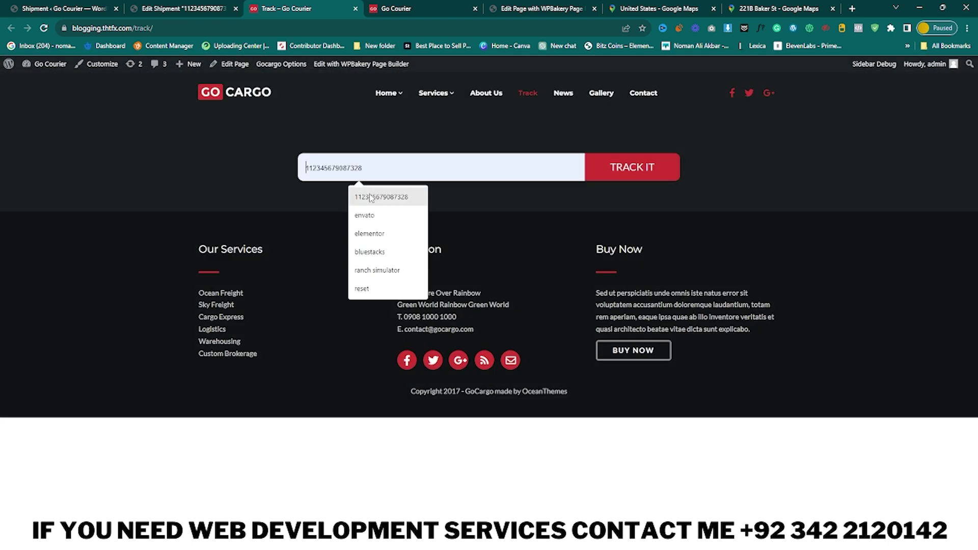
left_click(368, 194)
left_click(658, 181)
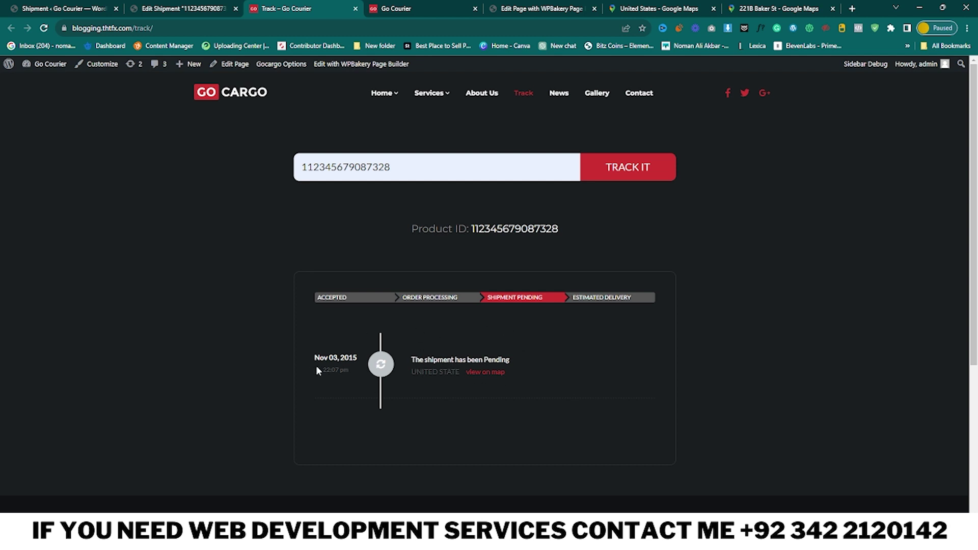
left_click_drag(408, 358, 529, 368)
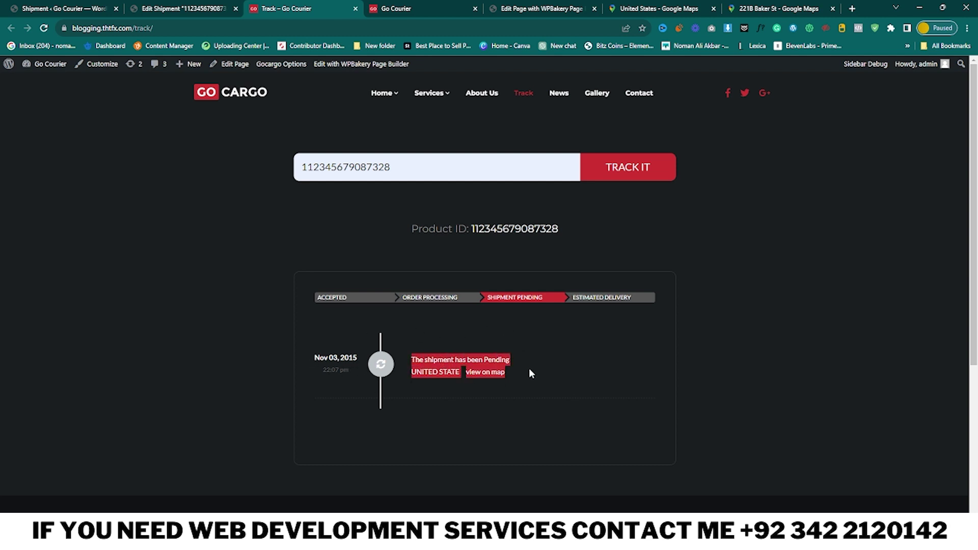
left_click(554, 389)
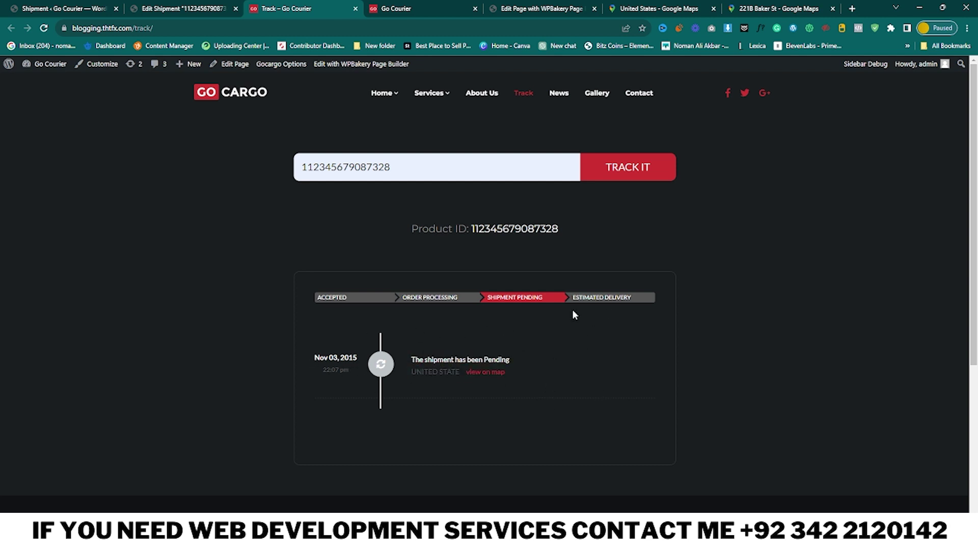
Step: Set the remaining history entry's status to Delivered in the shipment editor
left_click(186, 7)
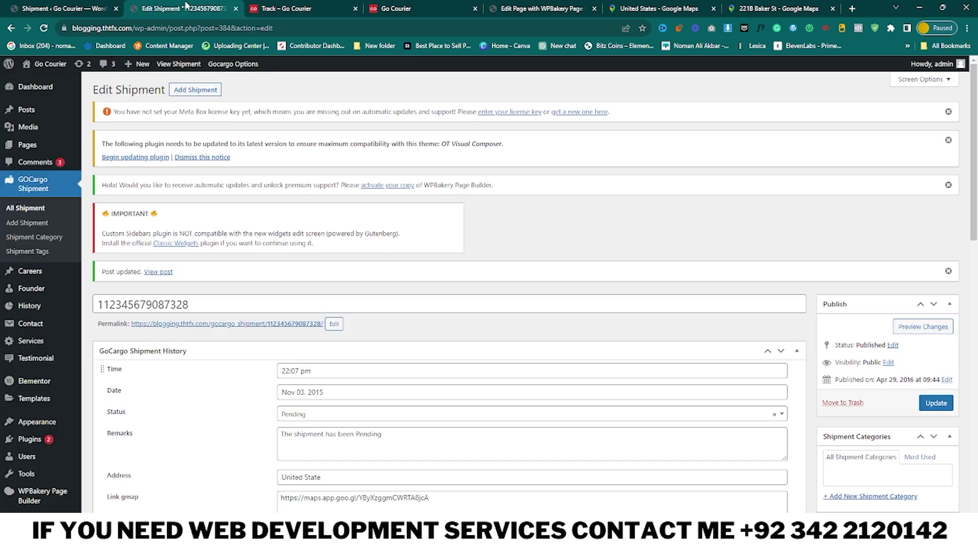
scroll(451, 371, "down", 2)
left_click(360, 314)
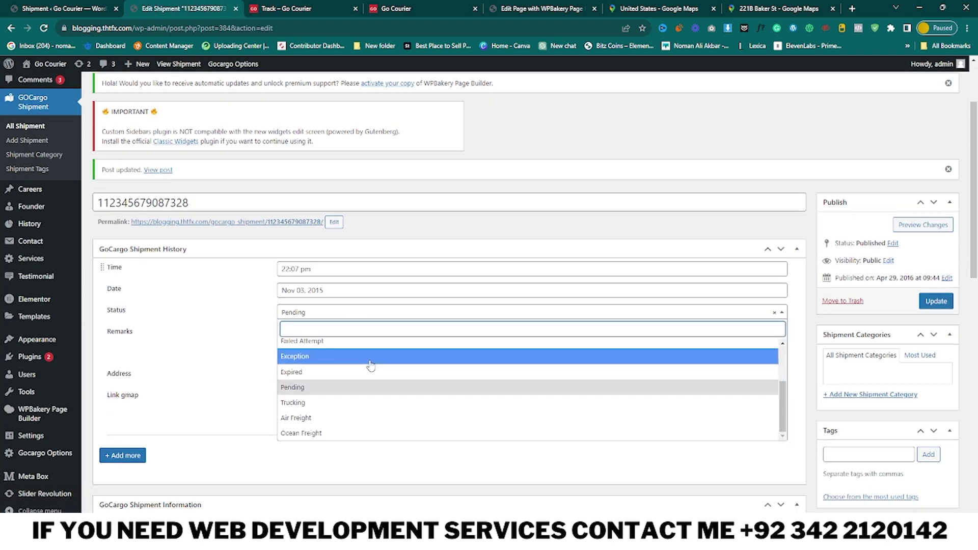
scroll(346, 403, "down", 1)
scroll(326, 415, "up", 2)
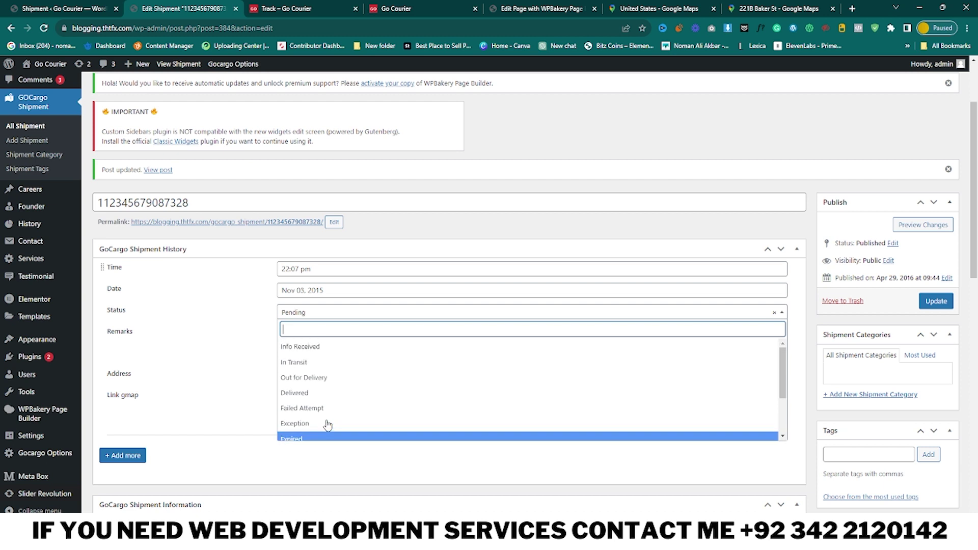
left_click(323, 395)
left_click_drag(382, 334, 358, 338)
left_click(322, 312)
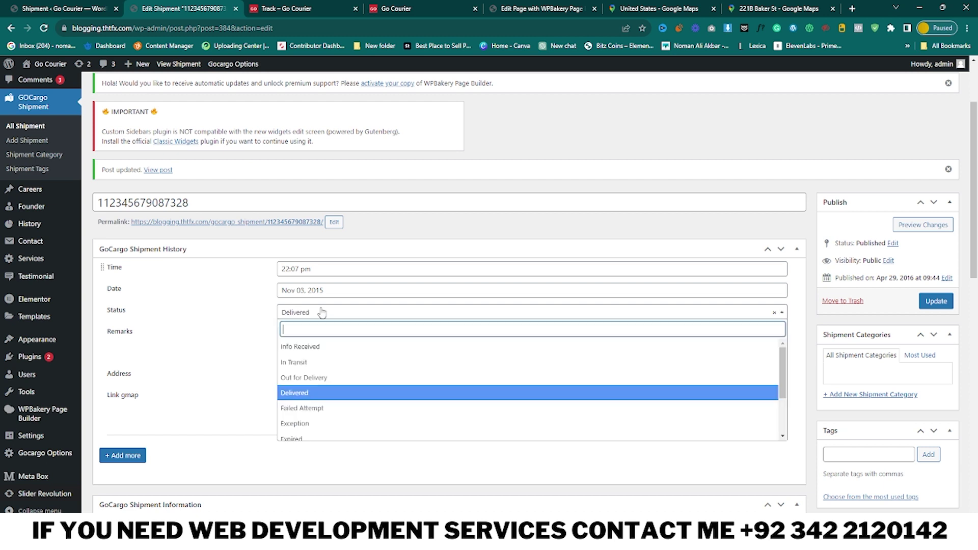
left_click(365, 317)
Step: Change the remark to 'The shipment has been Delivered' and update the shipment
left_click_drag(381, 333, 358, 333)
key("BackSpace")
type("livered")
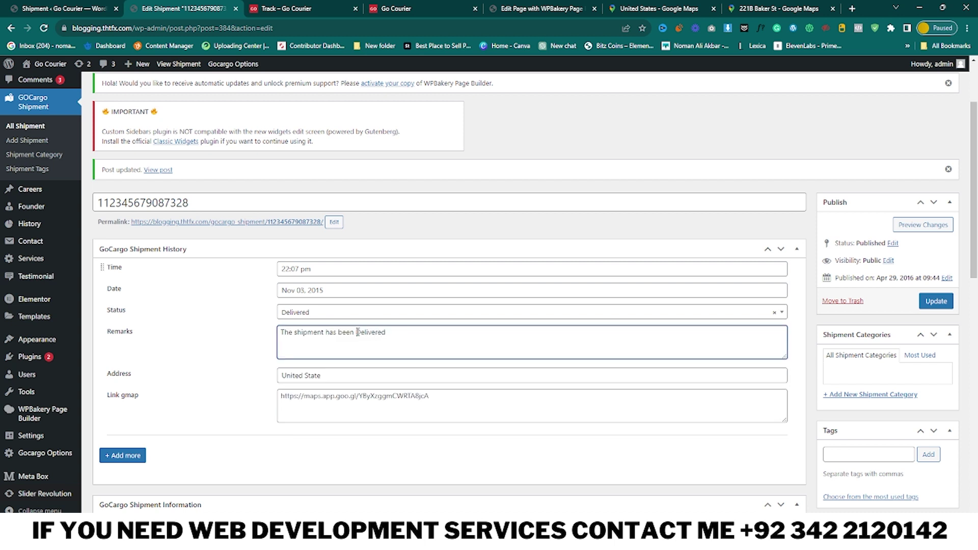
left_click(936, 301)
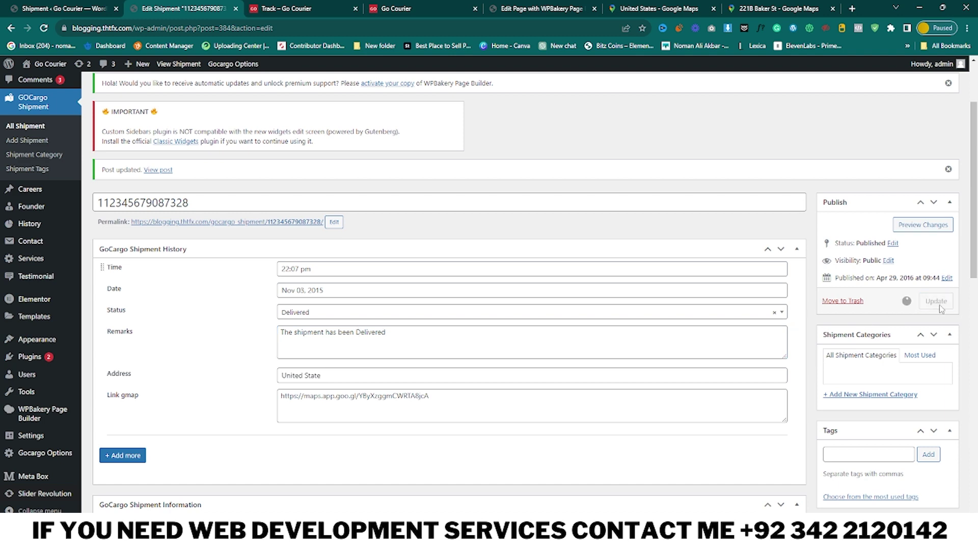
Step: Rerun the Track page lookup to confirm the Nov 03 entry shows Delivered, then return to the shipment editor
left_click(285, 8)
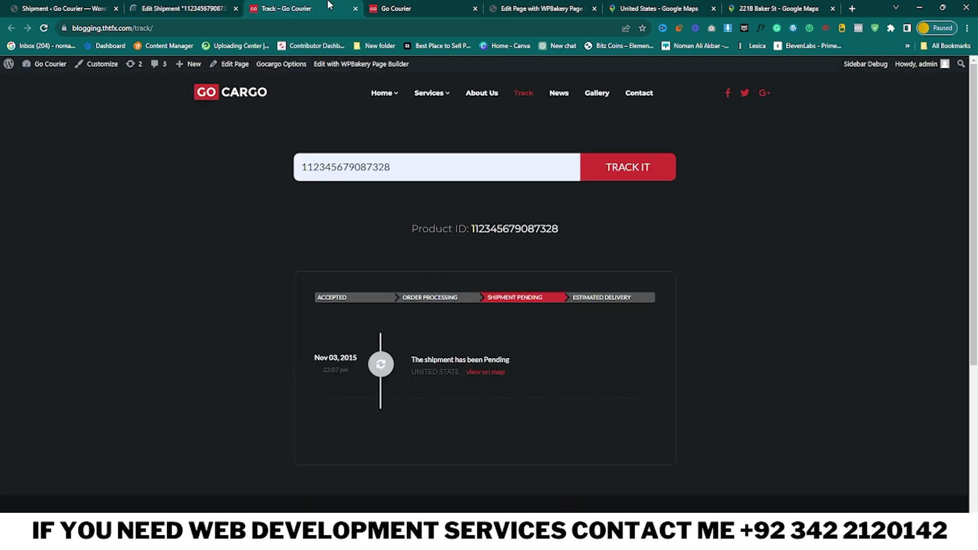
left_click(630, 169)
left_click(191, 8)
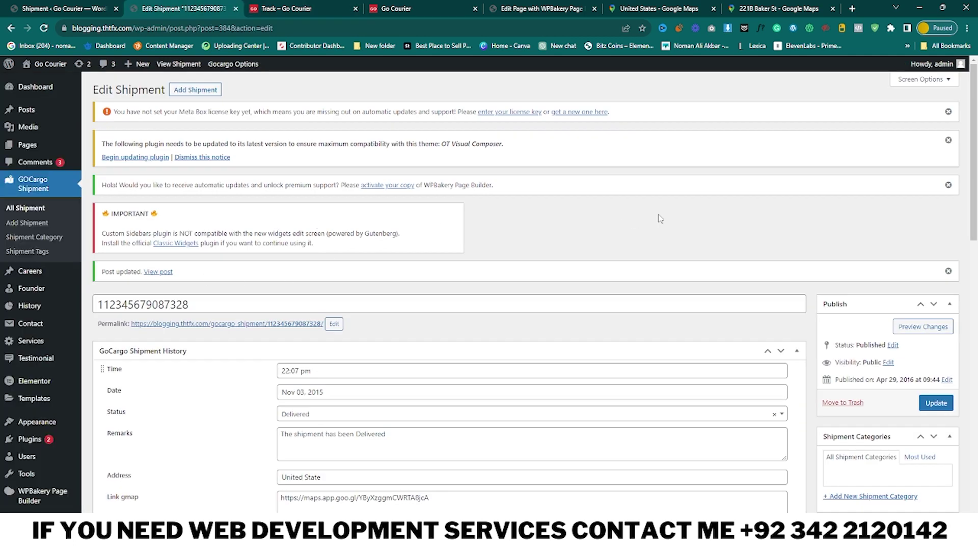